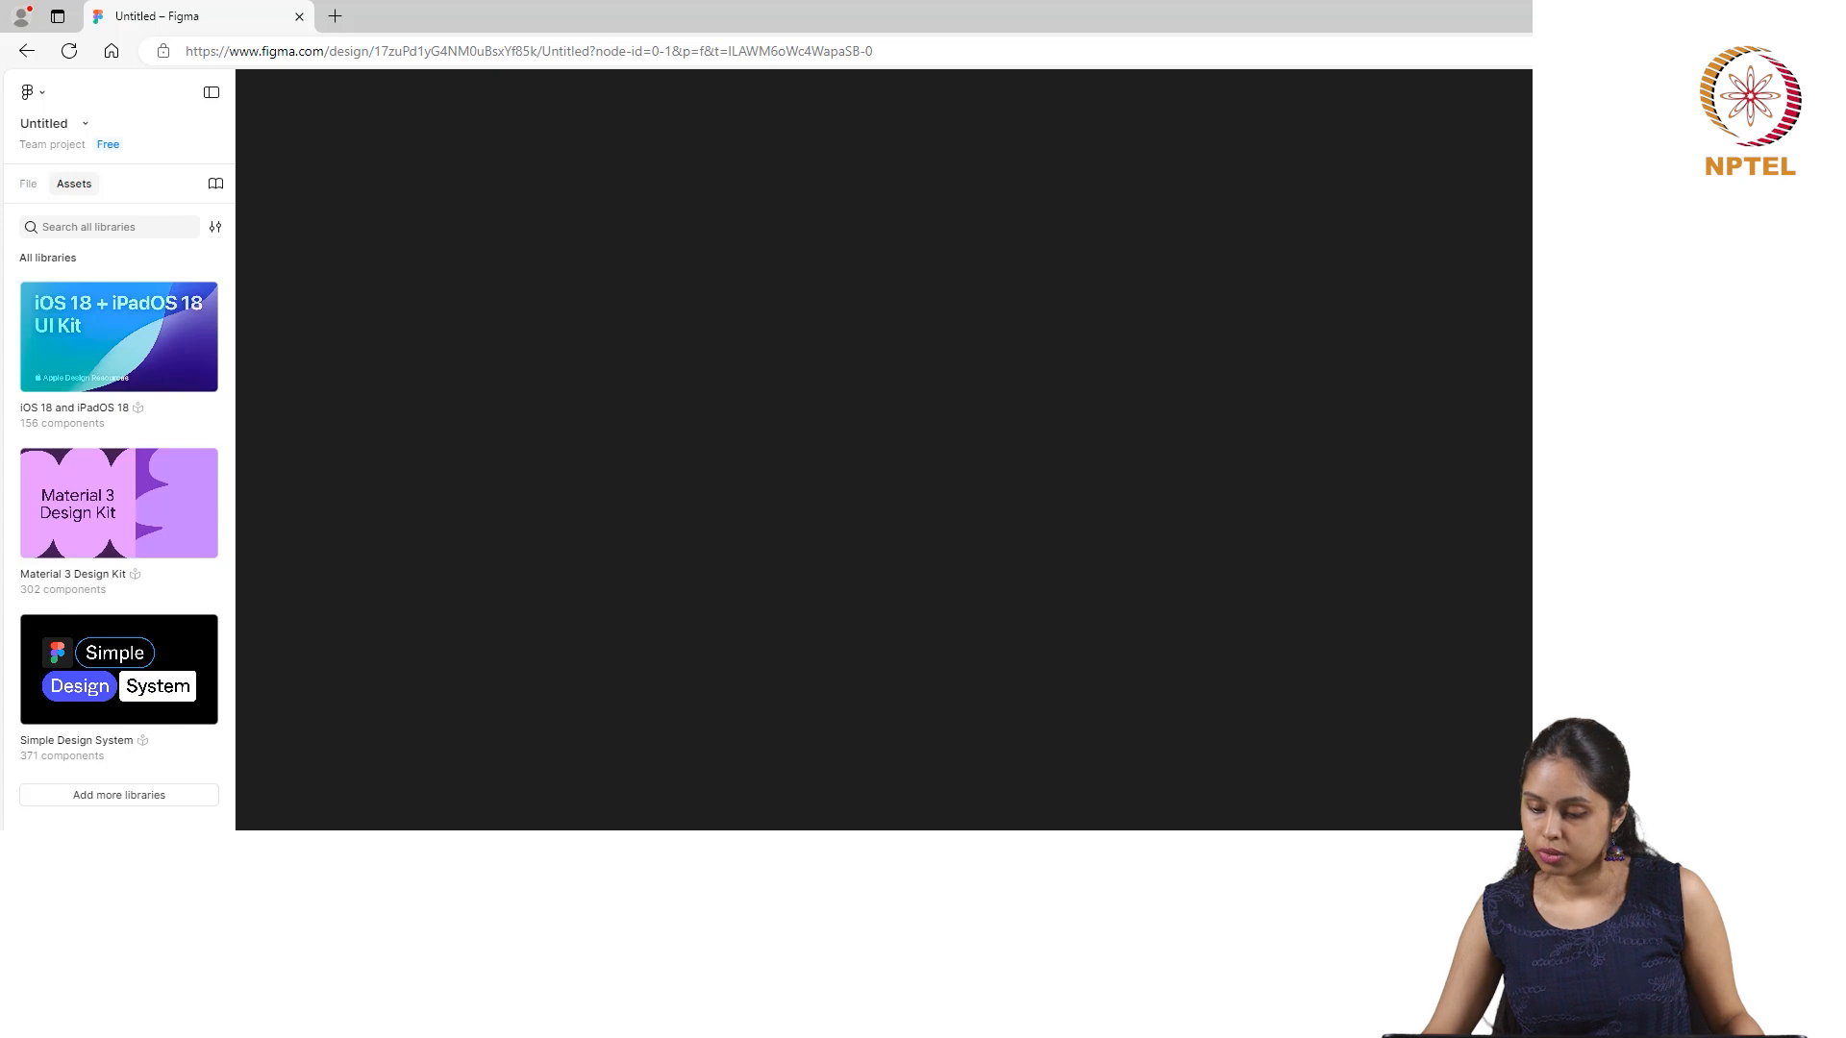
- Create an iPhone 14 Plus frame on the canvas and rename it Frame 1
{"action": "left_click", "coordinate": [1692, 394]}
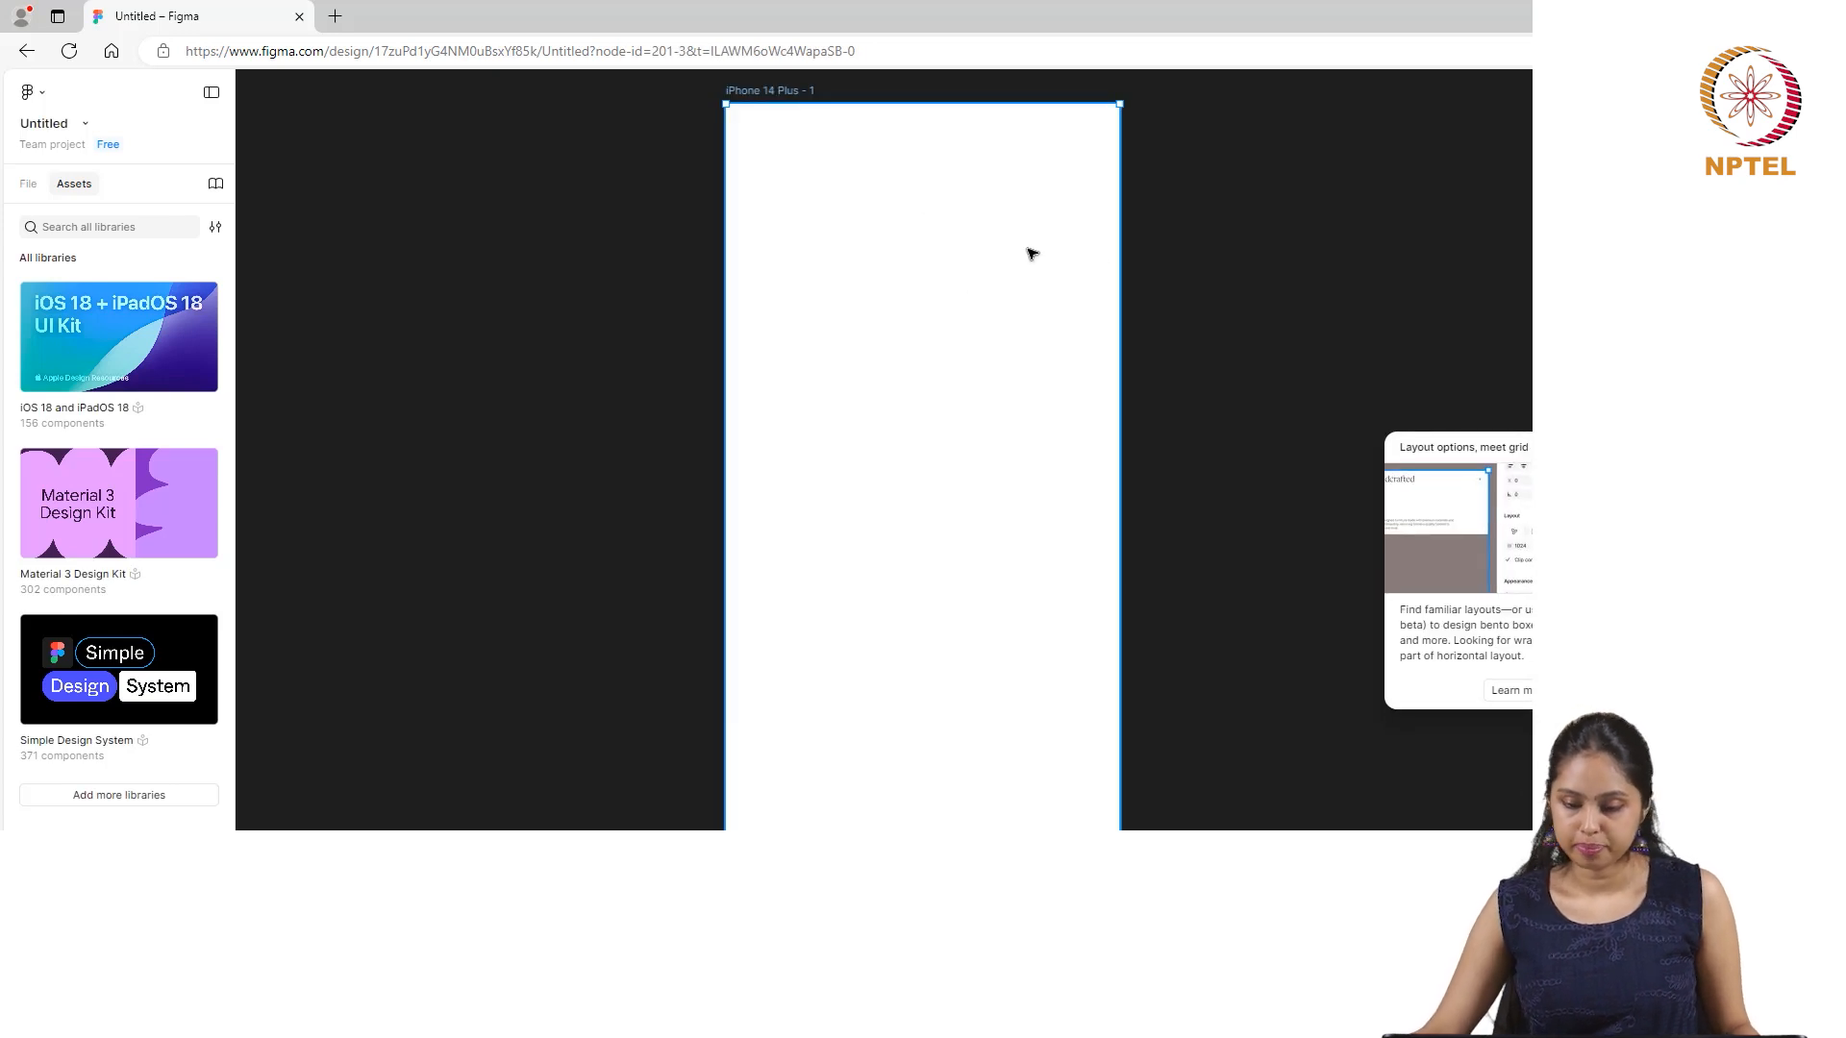
{"action": "left_click", "coordinate": [1596, 448]}
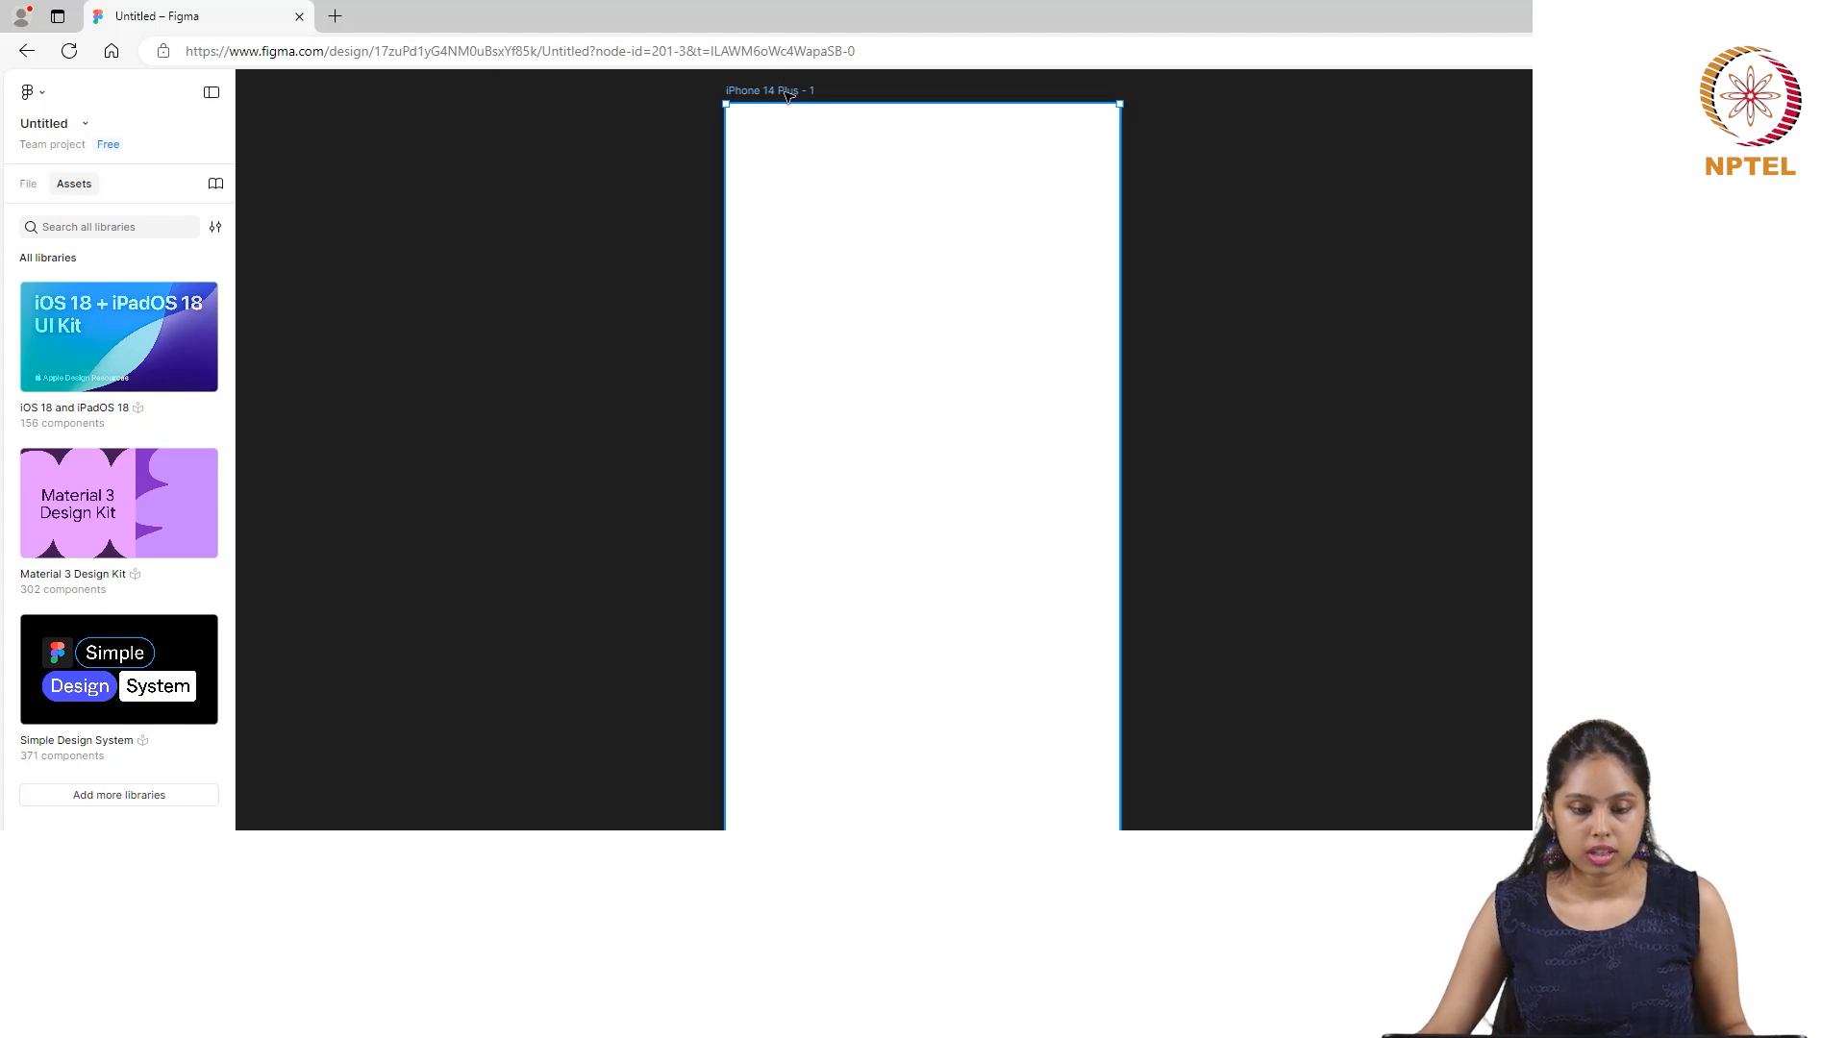
{"action": "double_click", "coordinate": [787, 92]}
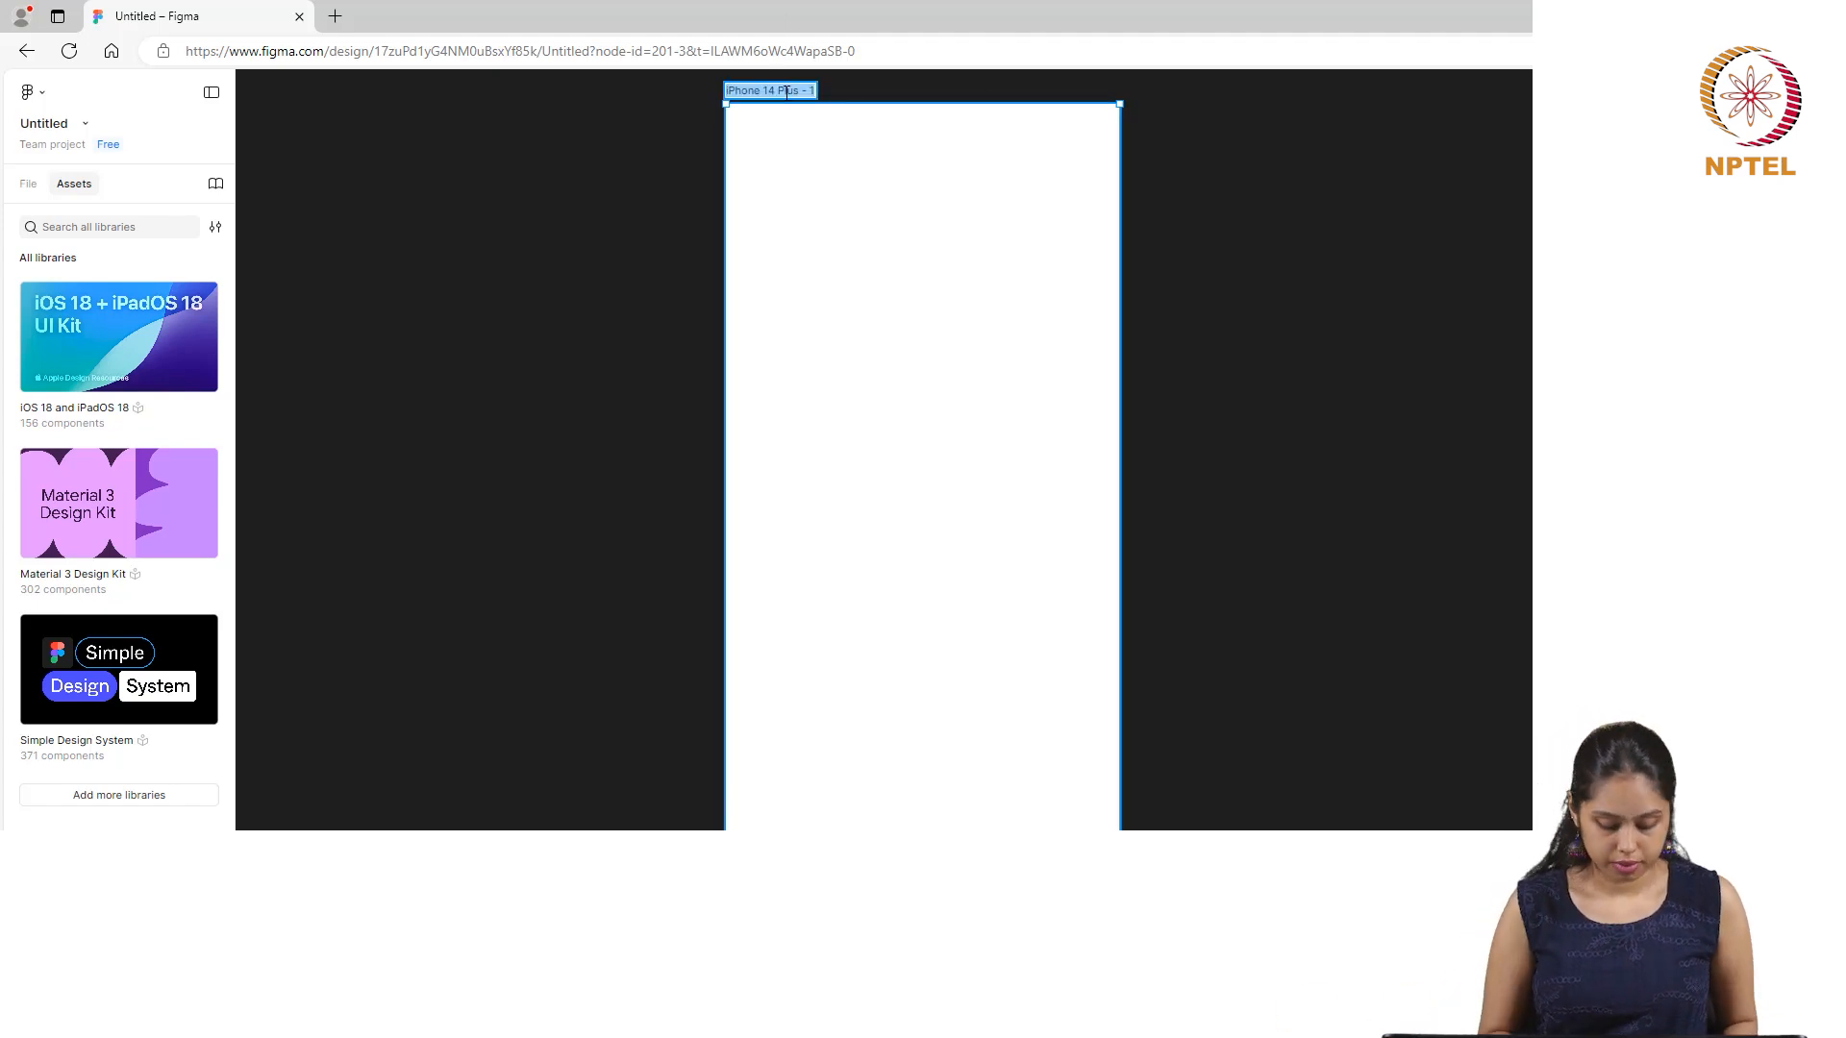
{"action": "type", "text": "Frame 1"}
{"action": "key", "text": "Return"}
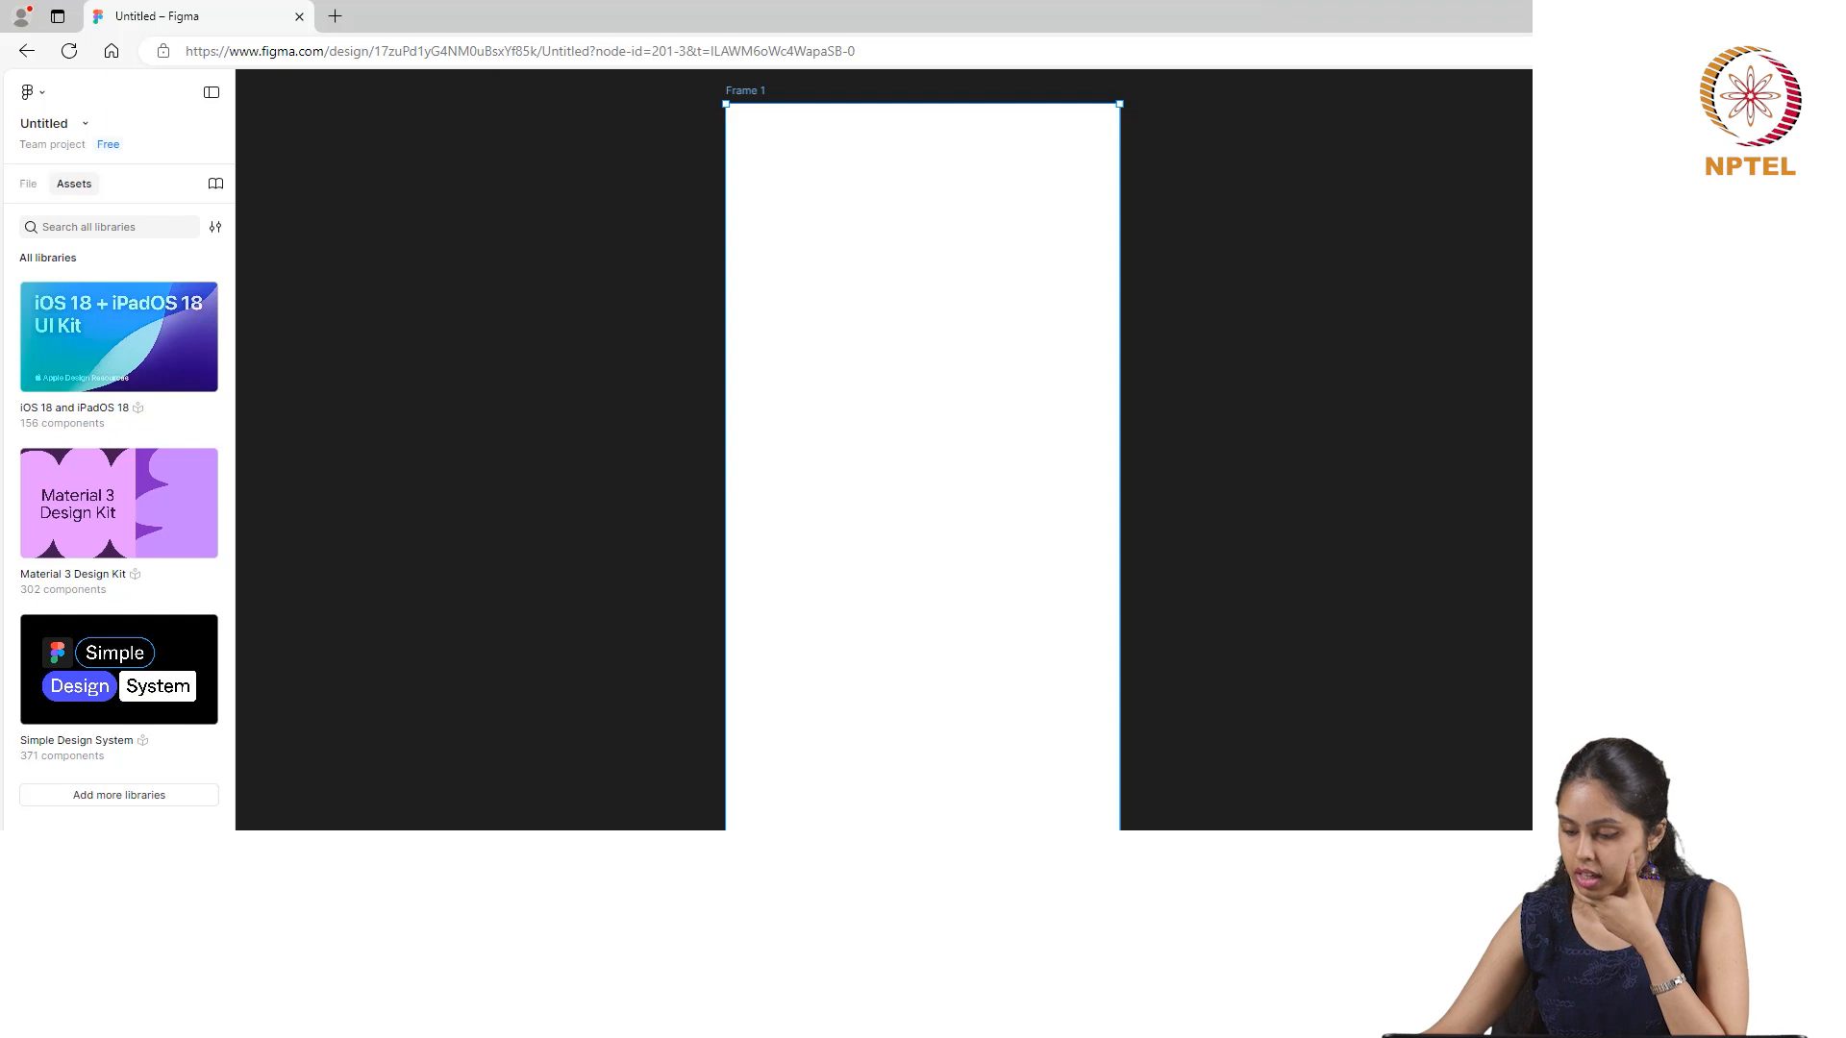
- Set the fill of Frame 1 to a fully saturated bright blue
{"action": "left_click", "coordinate": [1636, 667]}
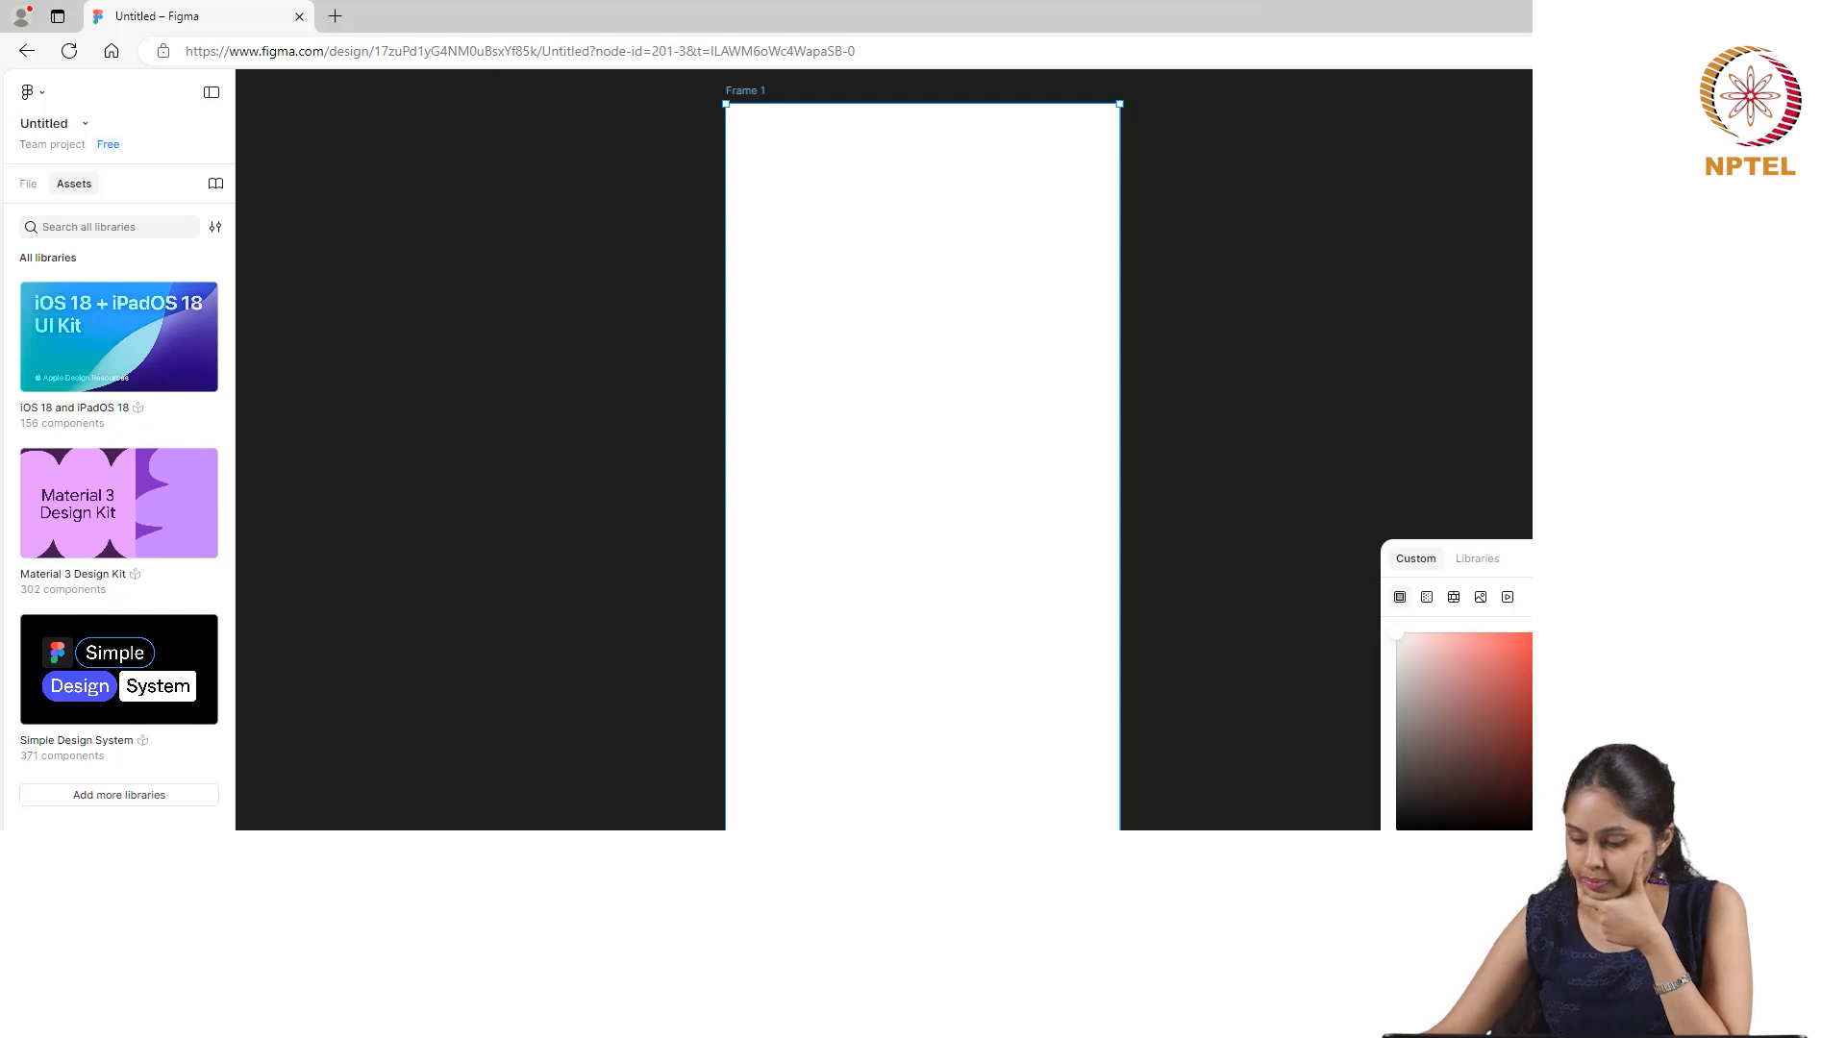
{"action": "left_click", "coordinate": [1533, 852]}
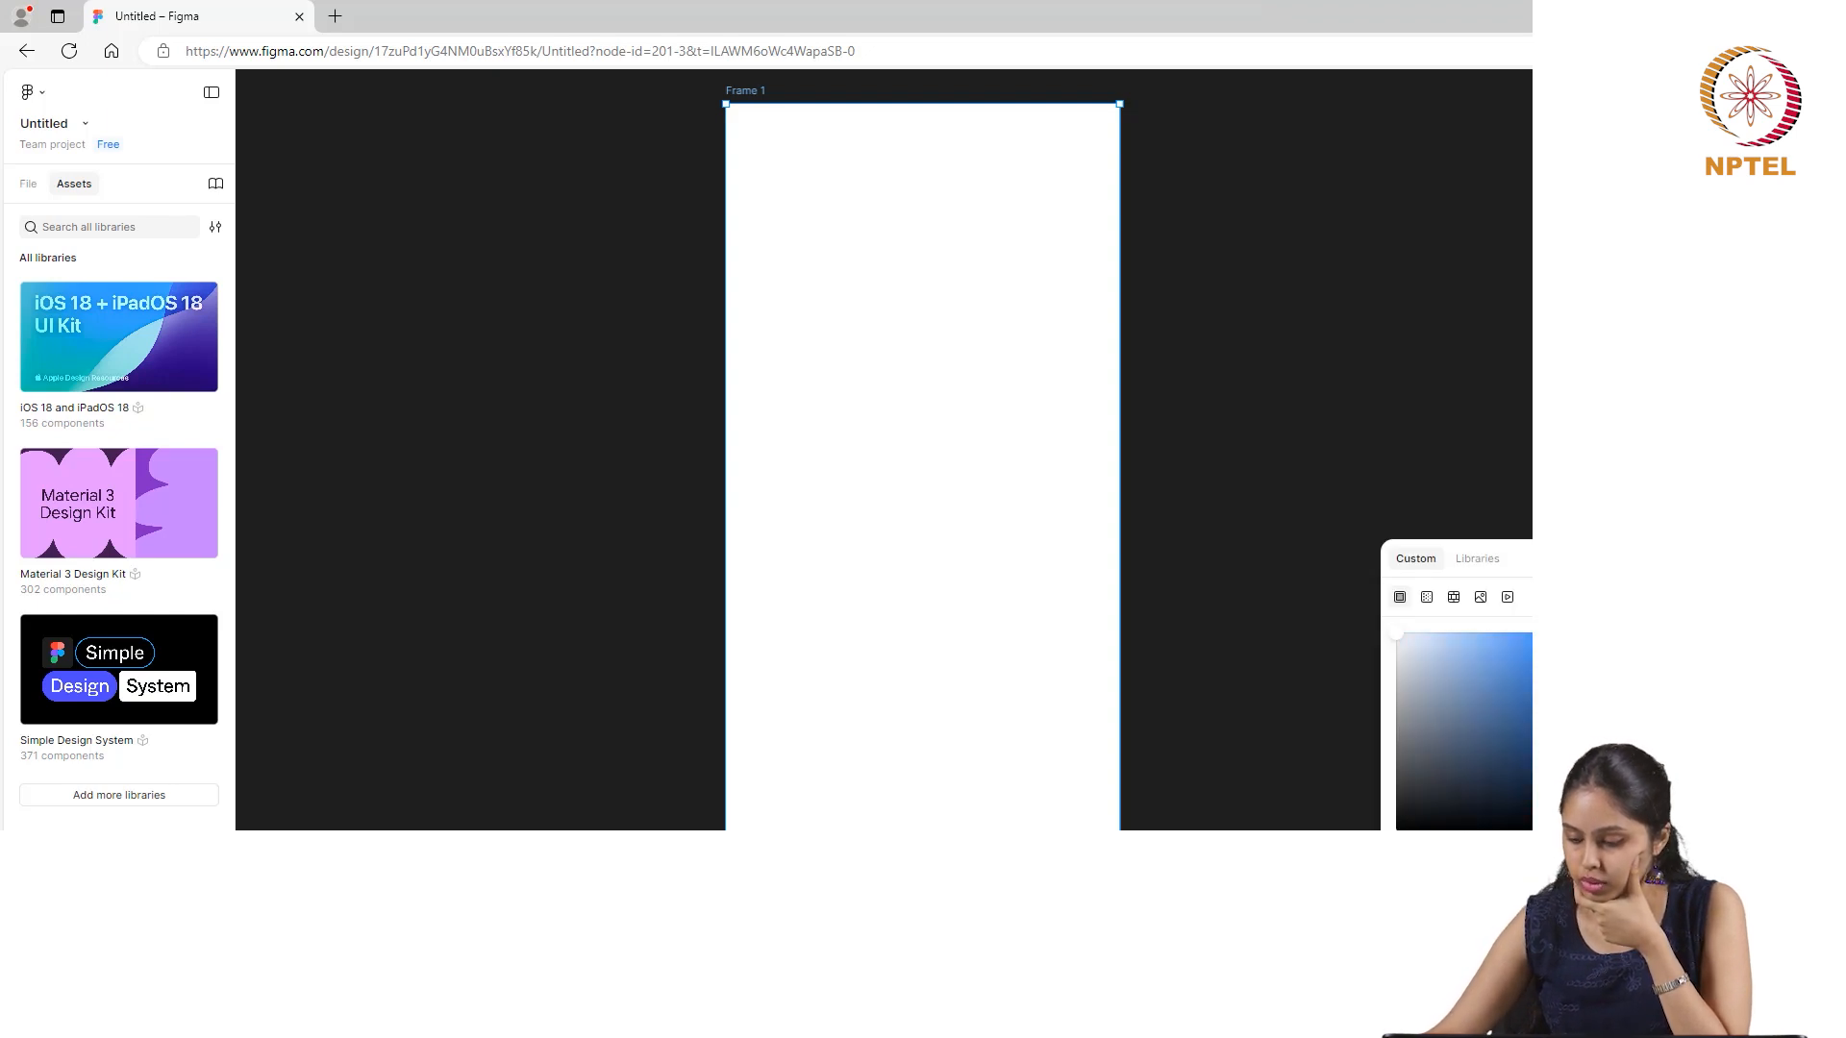
{"action": "left_click", "coordinate": [1572, 635]}
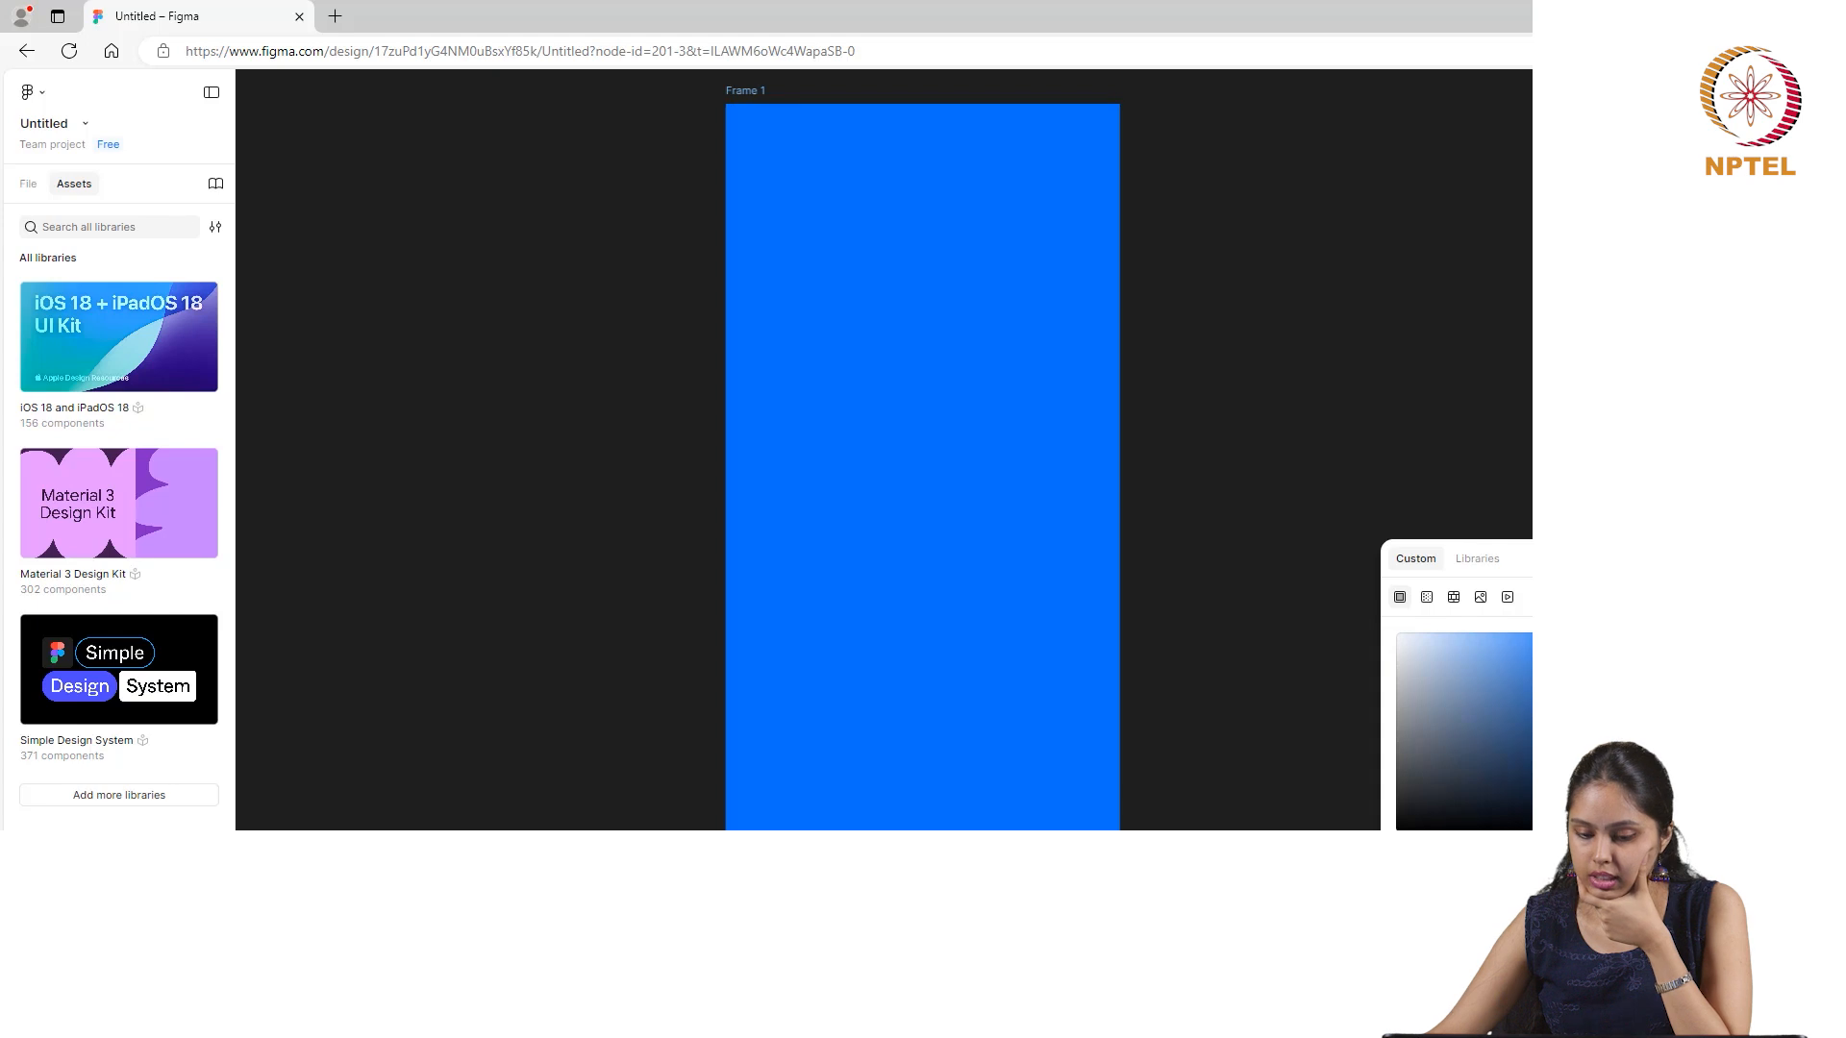
{"action": "left_click", "coordinate": [1485, 457]}
- Draw a full-width rectangle over the lower part of Frame 1 and raise its top edge slightly
{"action": "left_click", "coordinate": [1062, 332]}
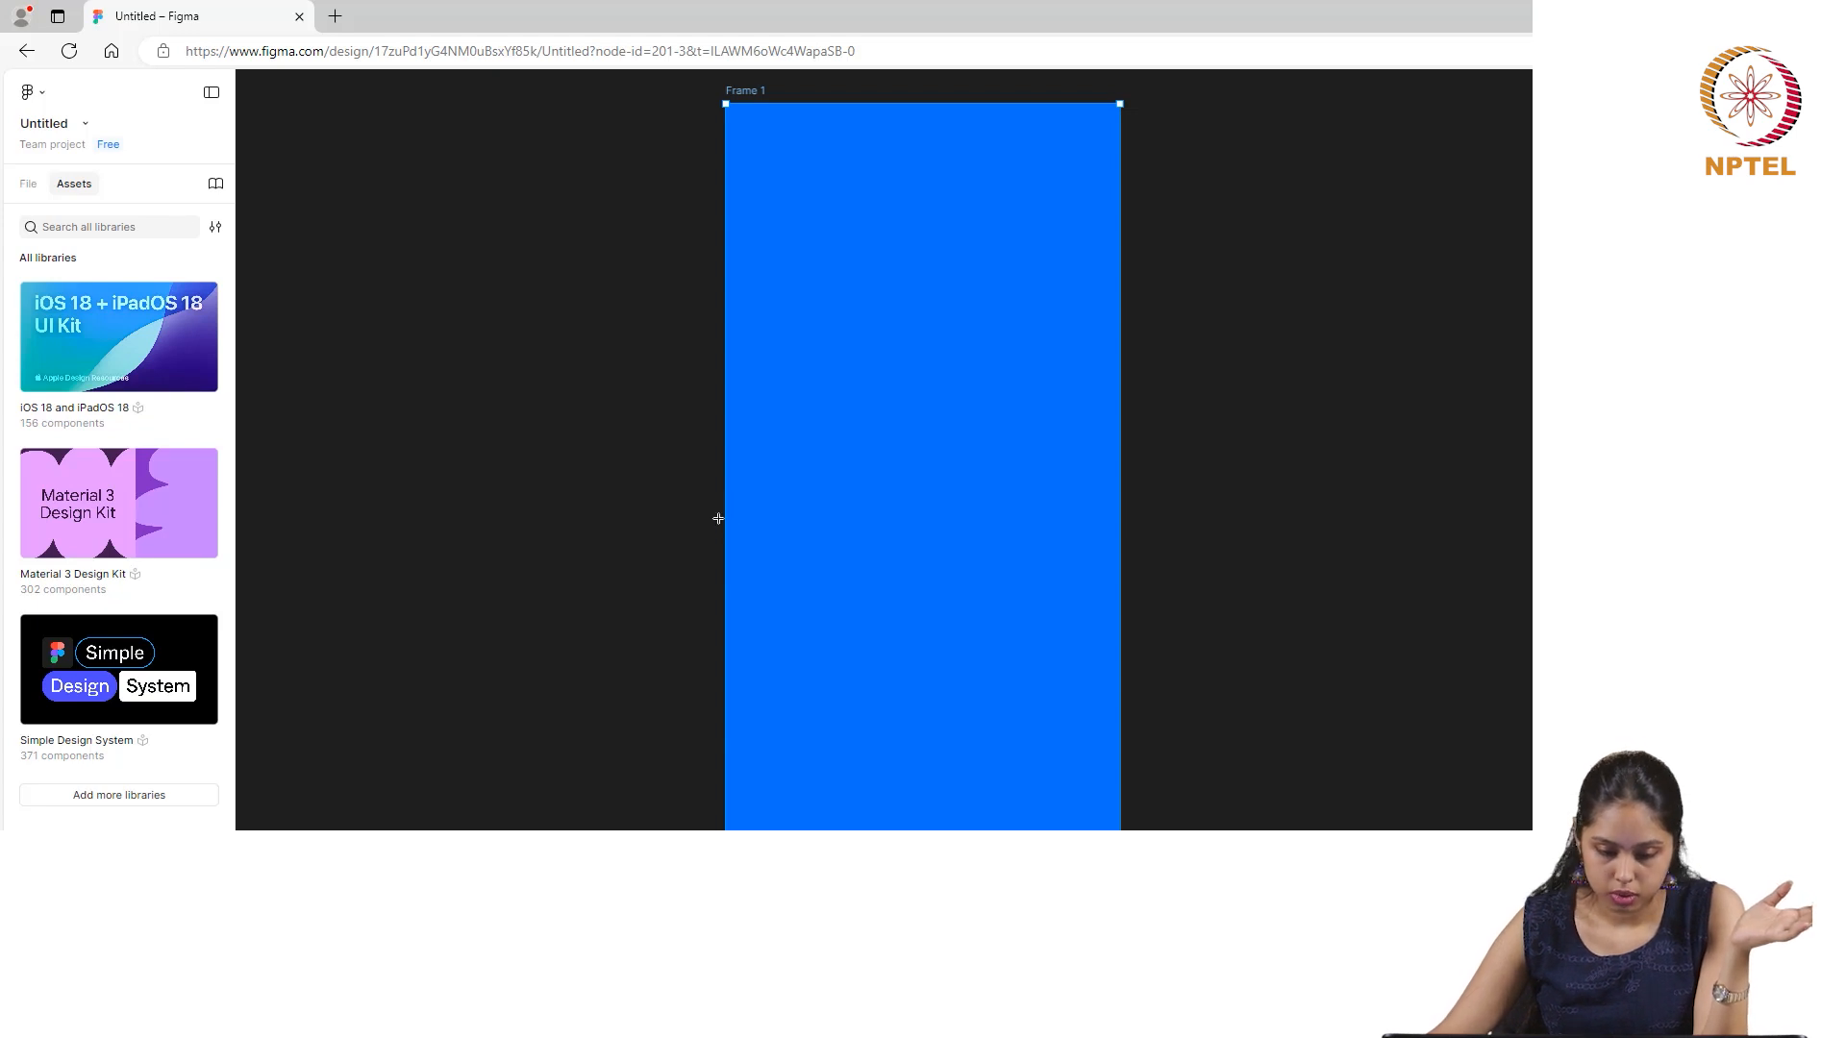
{"action": "left_click_drag", "start_coordinate": [723, 532], "coordinate": [1120, 827]}
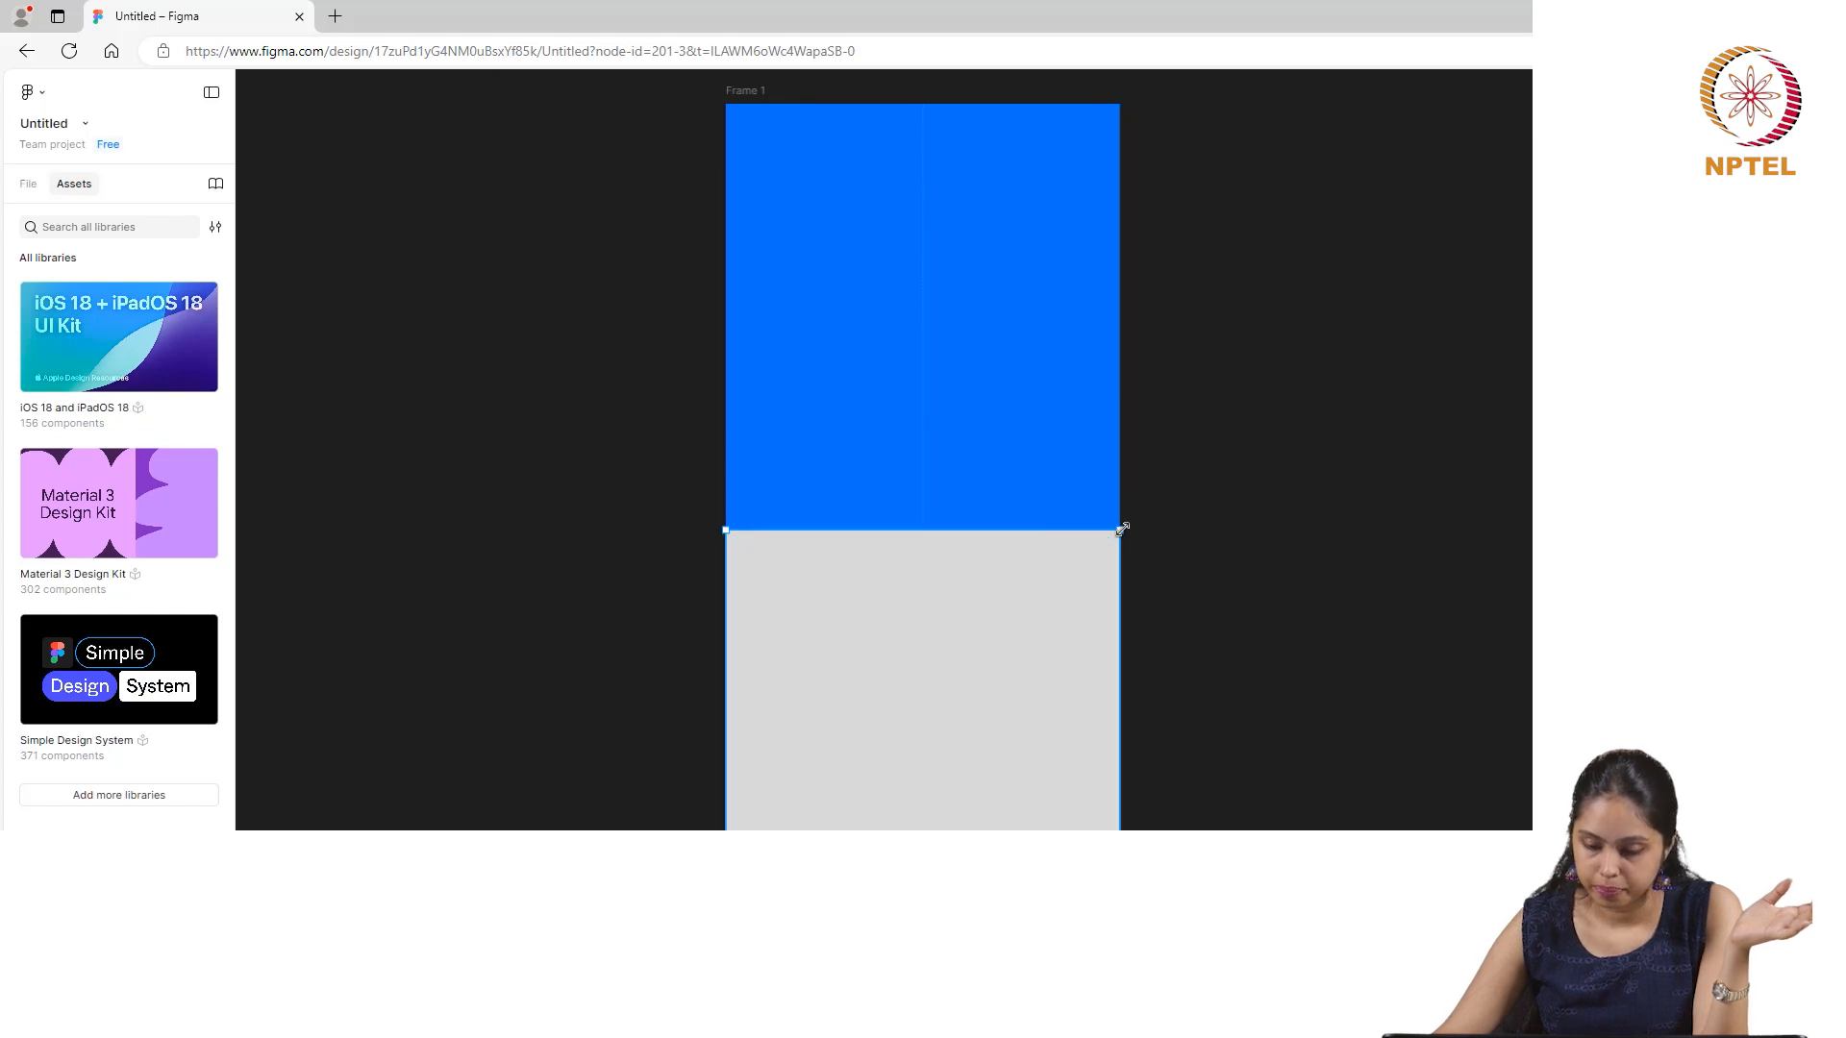
{"action": "left_click_drag", "start_coordinate": [1122, 529], "coordinate": [1108, 493]}
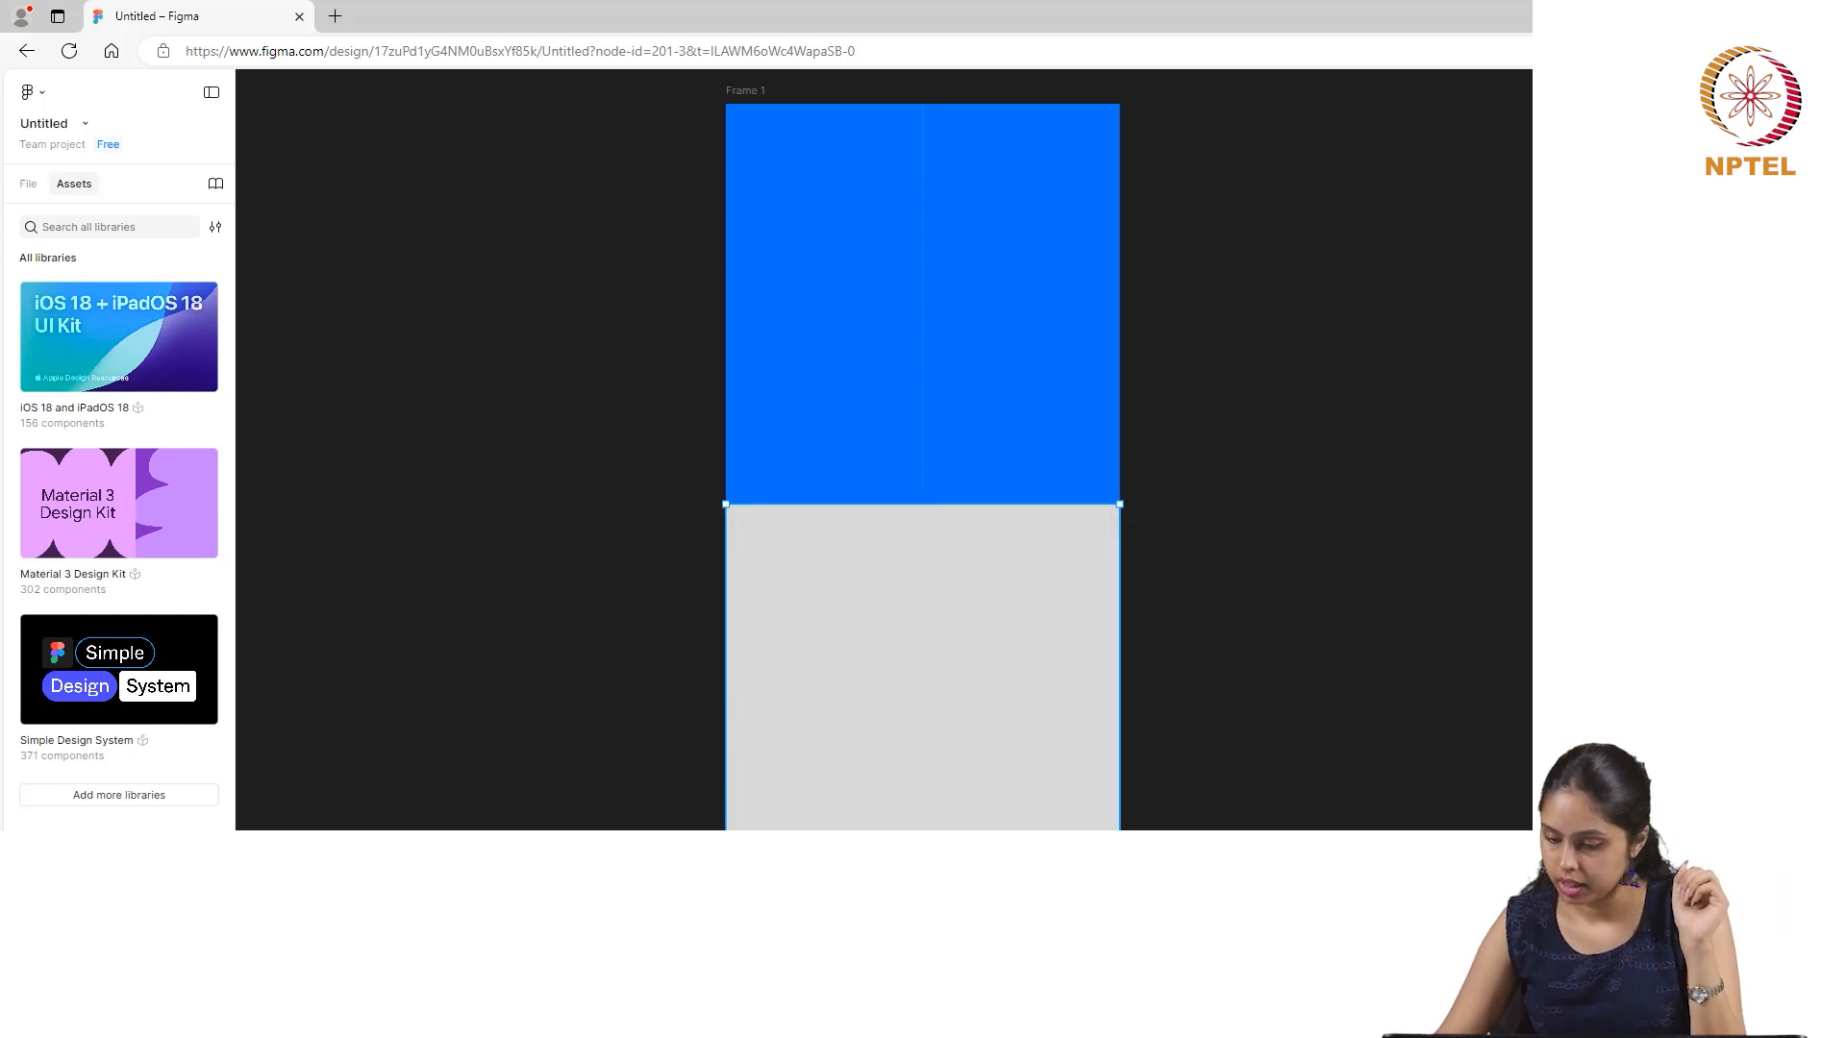
- Fill the lower rectangle with a bright yellow-green and deselect it
{"action": "left_click", "coordinate": [1400, 654]}
{"action": "left_click_drag", "start_coordinate": [1402, 652], "coordinate": [1394, 642]}
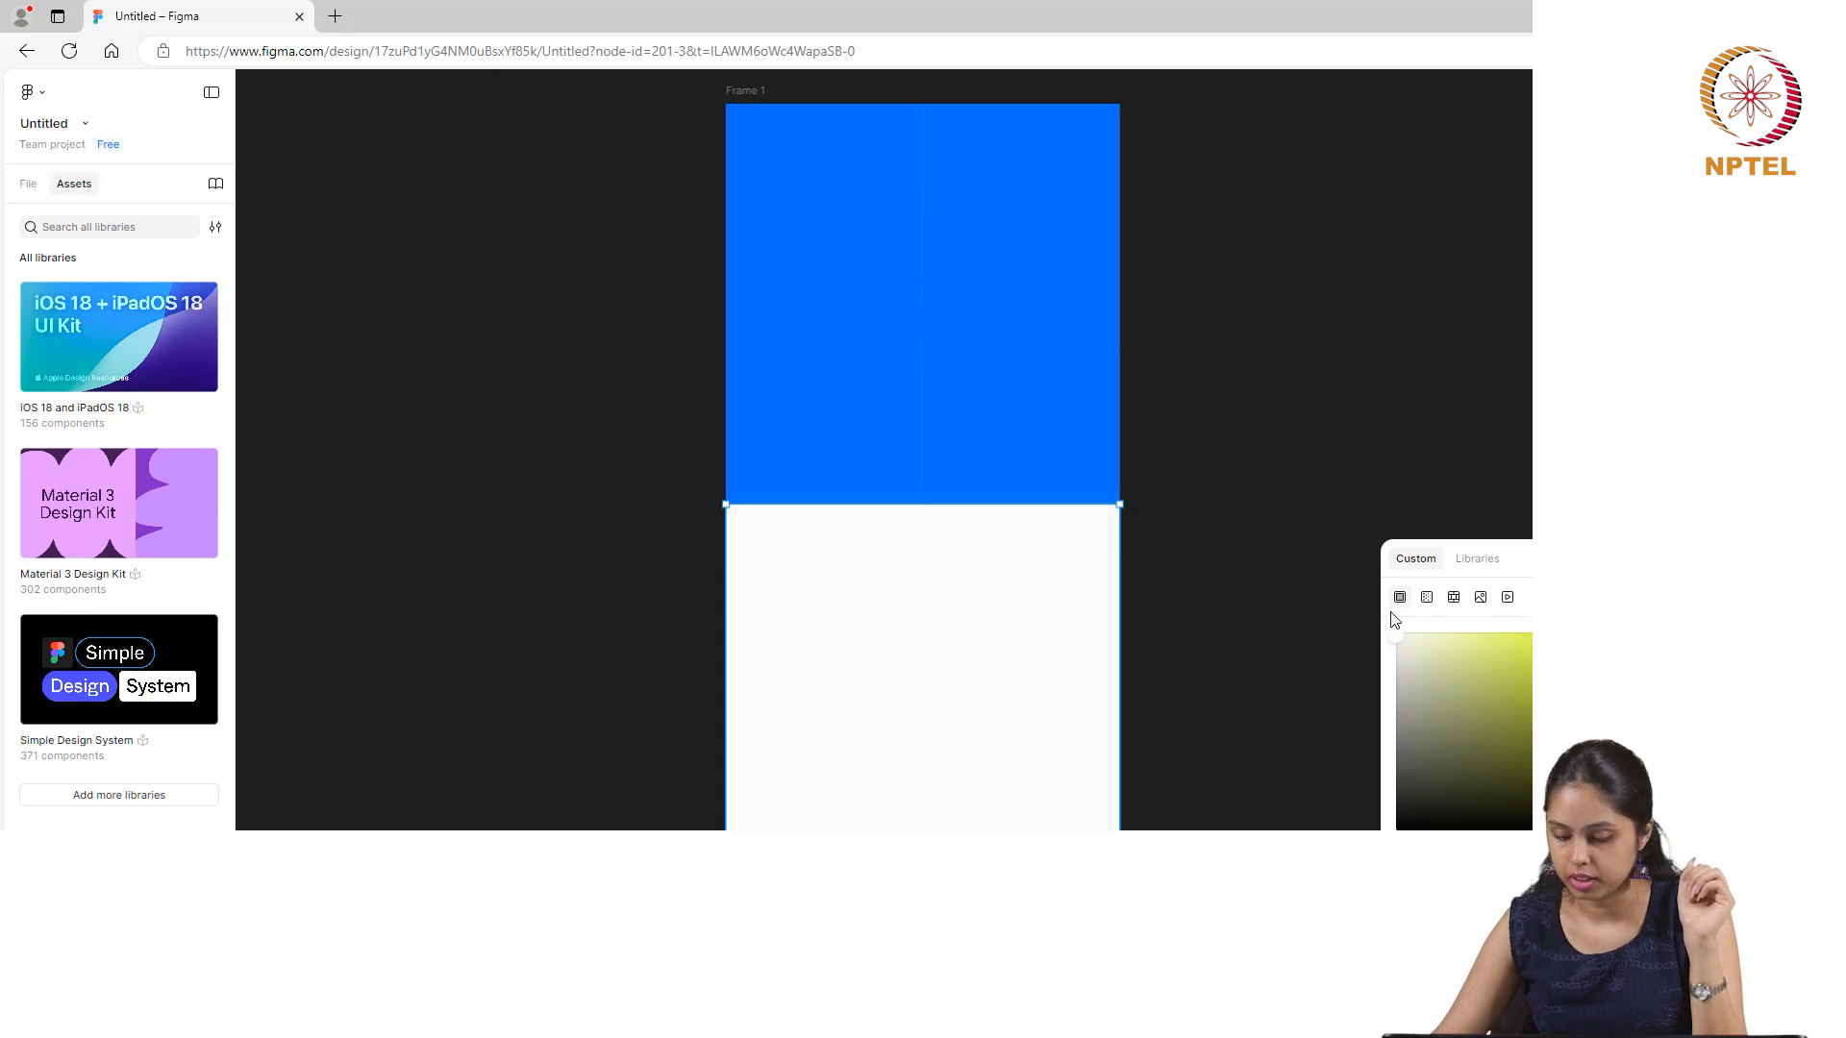
{"action": "left_click_drag", "start_coordinate": [1398, 638], "coordinate": [1523, 646]}
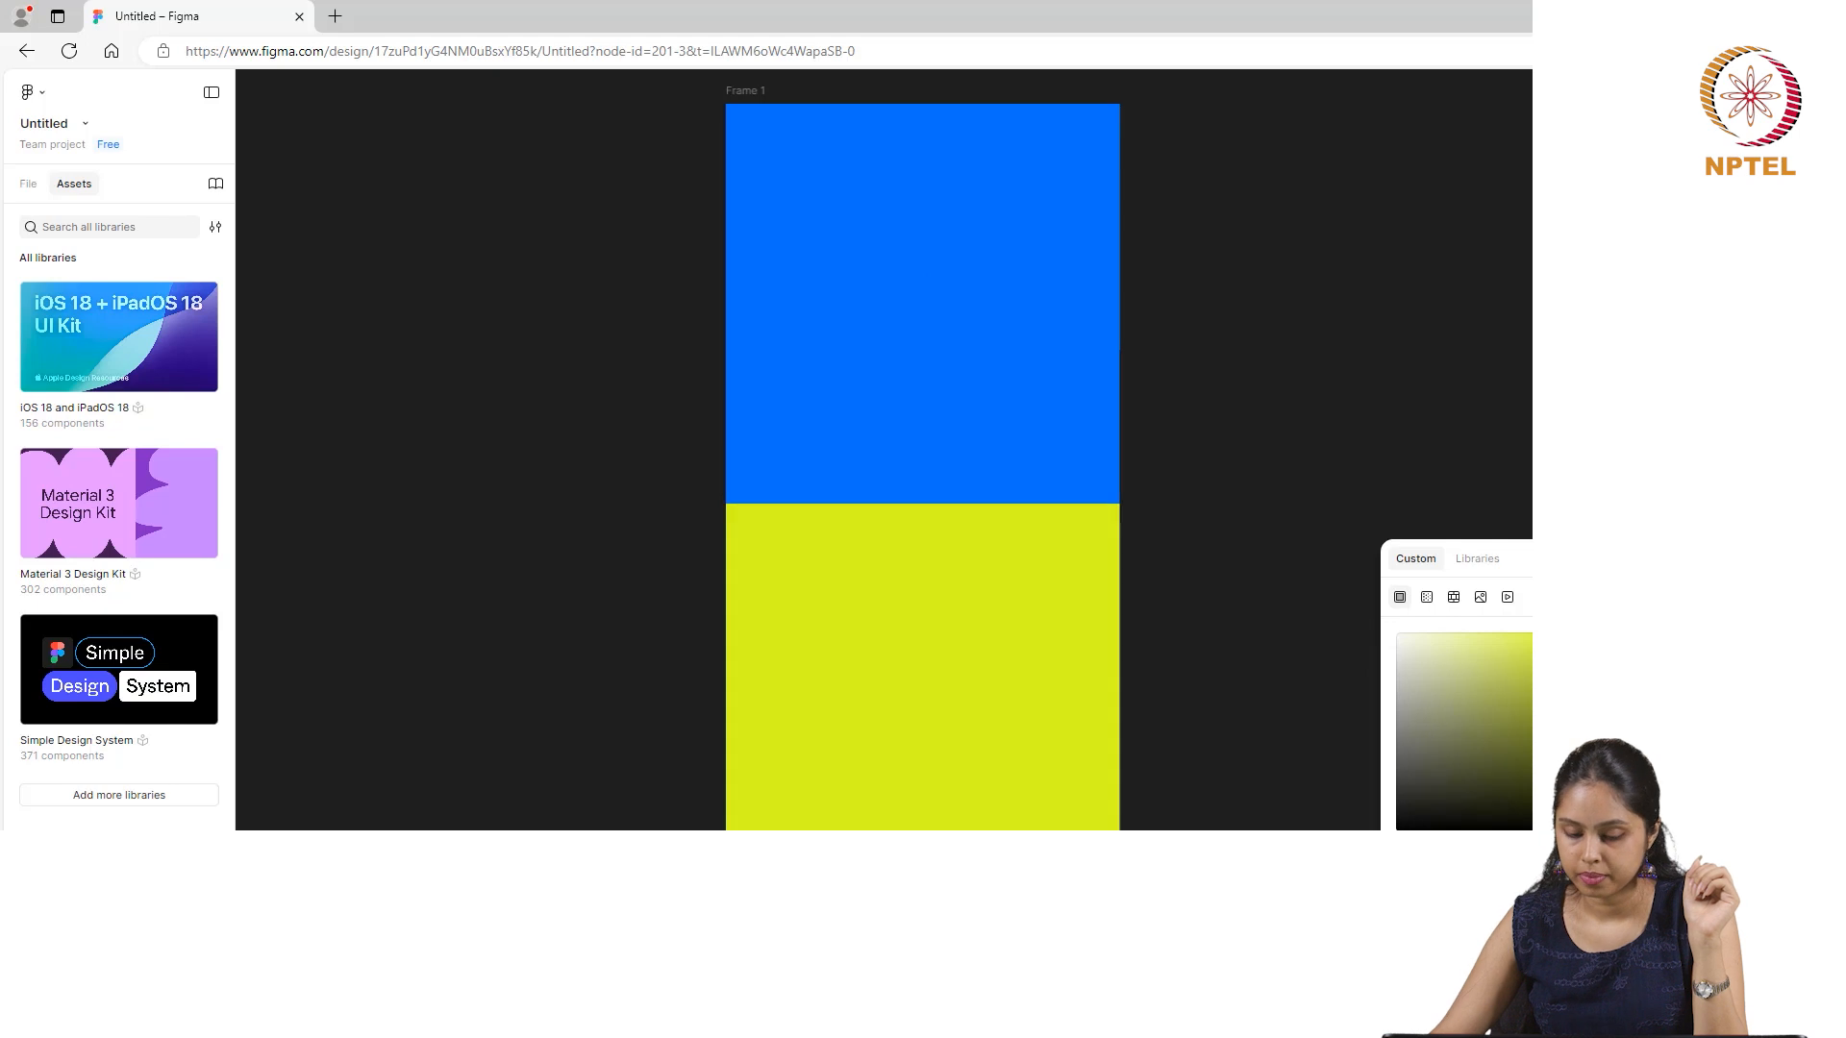
{"action": "left_click", "coordinate": [1340, 460]}
{"action": "left_click", "coordinate": [1102, 677]}
{"action": "key", "text": "Escape"}
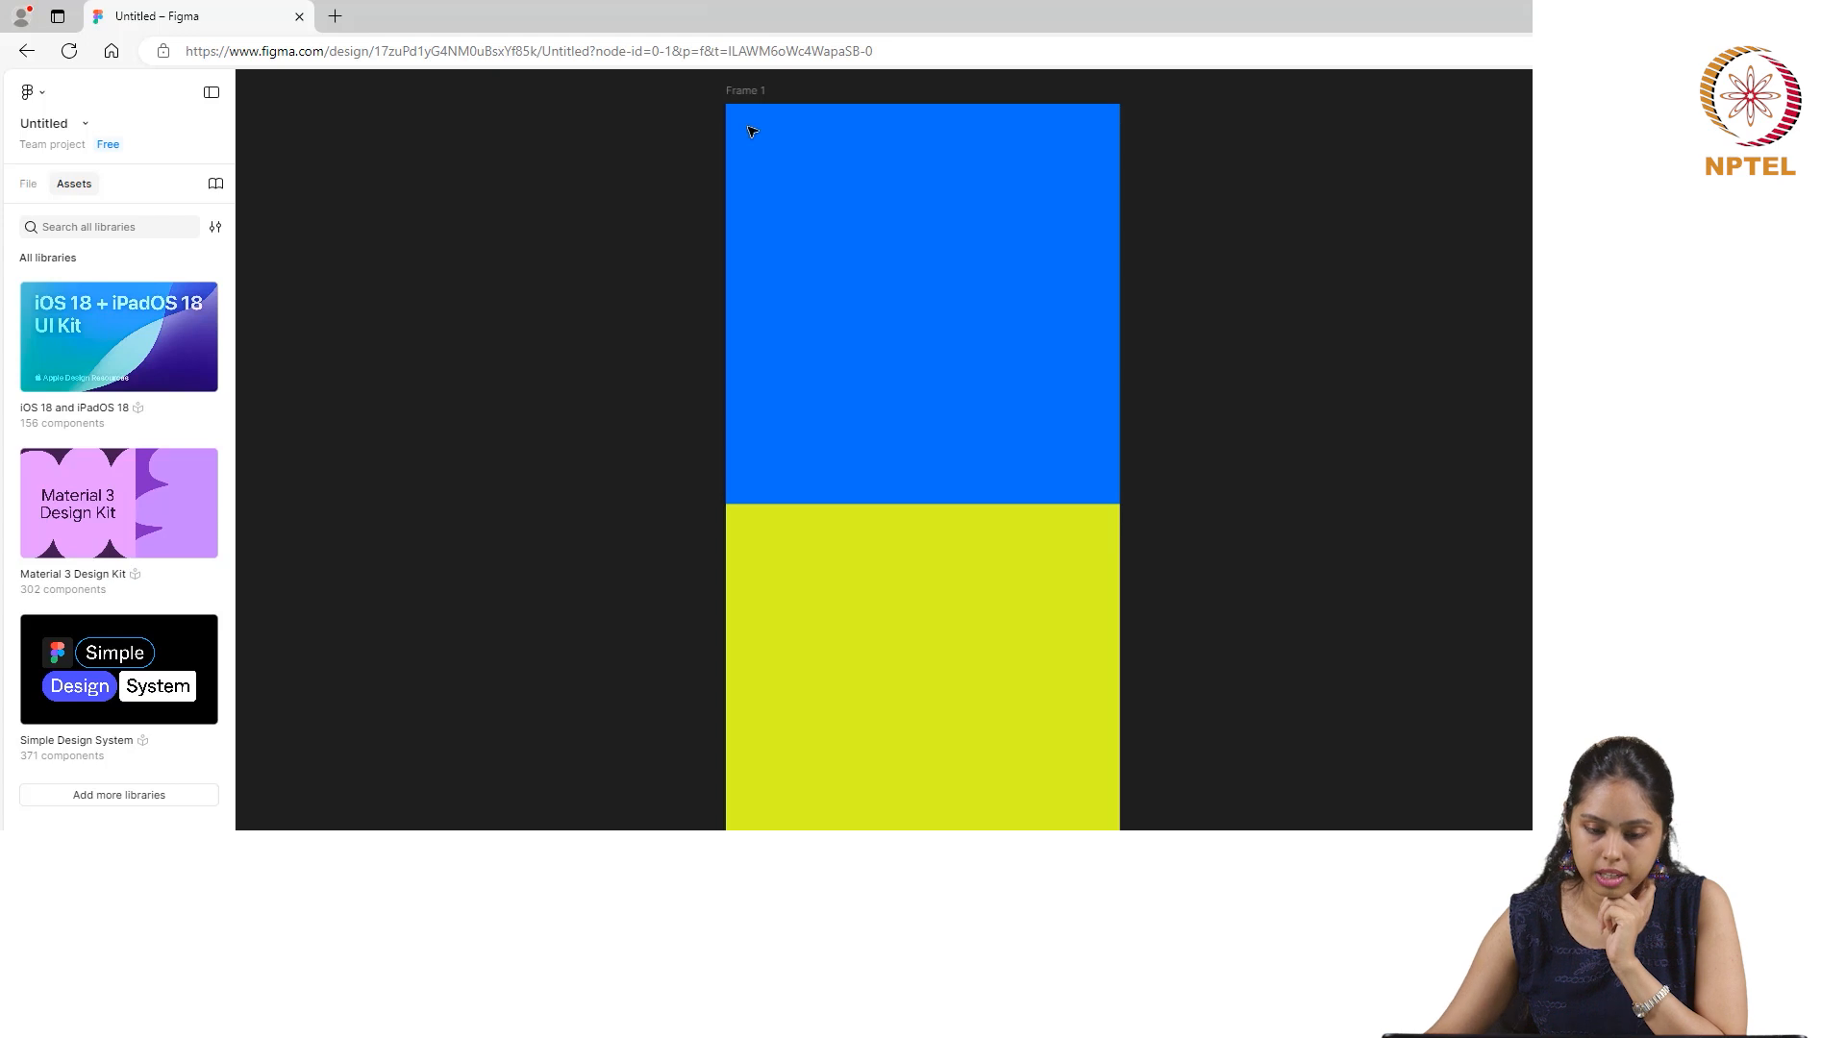
- Add a text box about 310 × 123 in the blue area and choose the Konkhmer Sleokchher font for it
{"action": "left_click_drag", "start_coordinate": [777, 248], "coordinate": [1065, 362]}
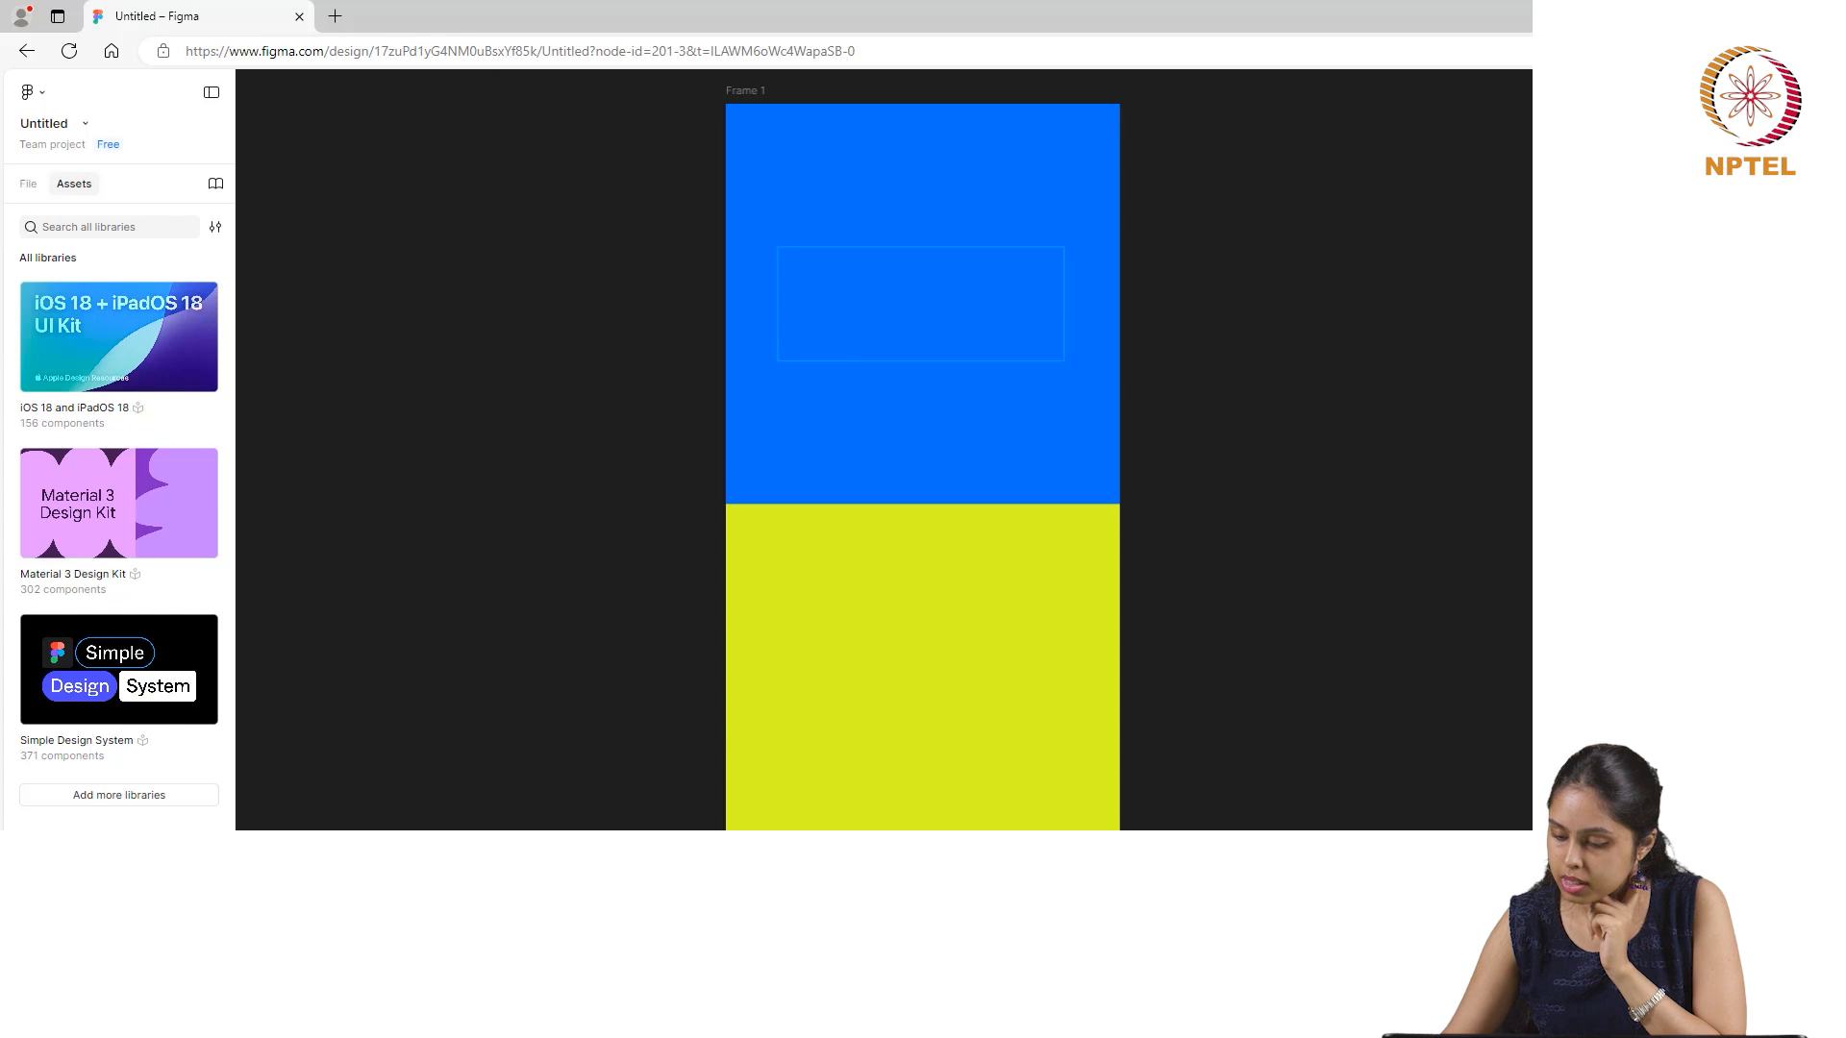
{"action": "key", "text": "Escape"}
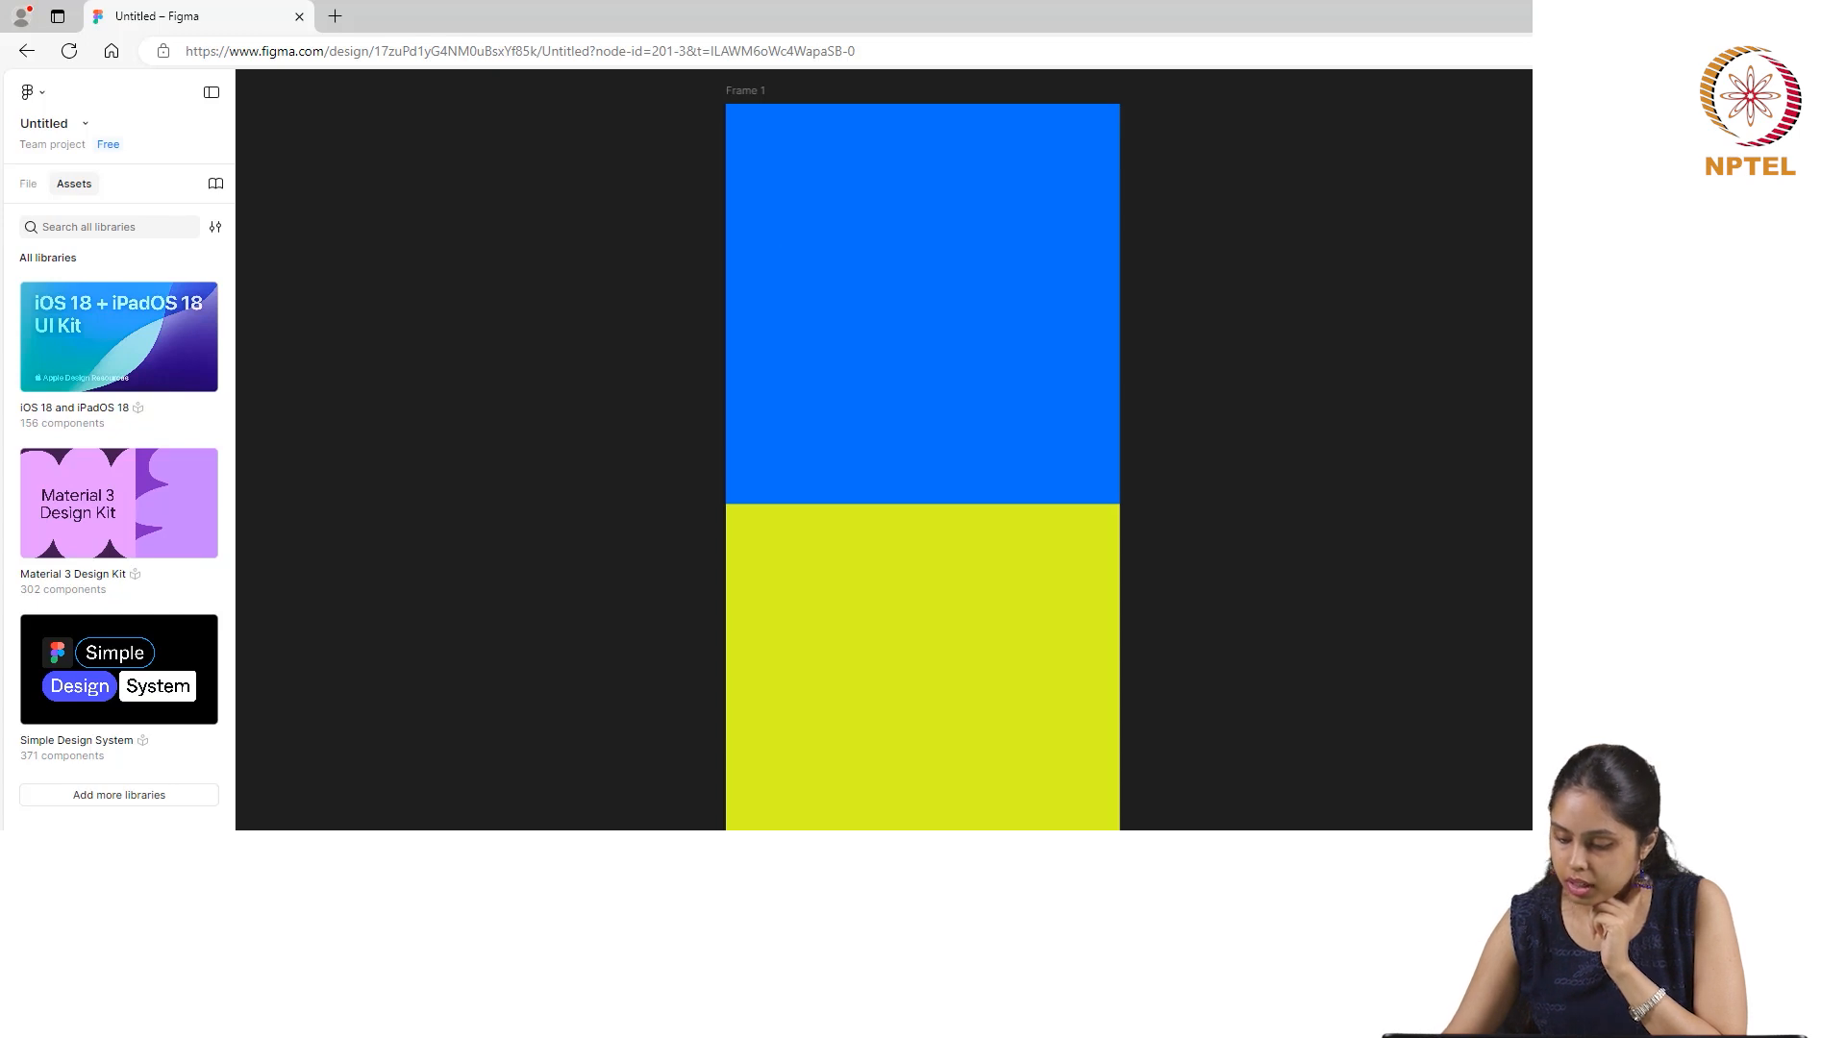
{"action": "left_click", "coordinate": [830, 286]}
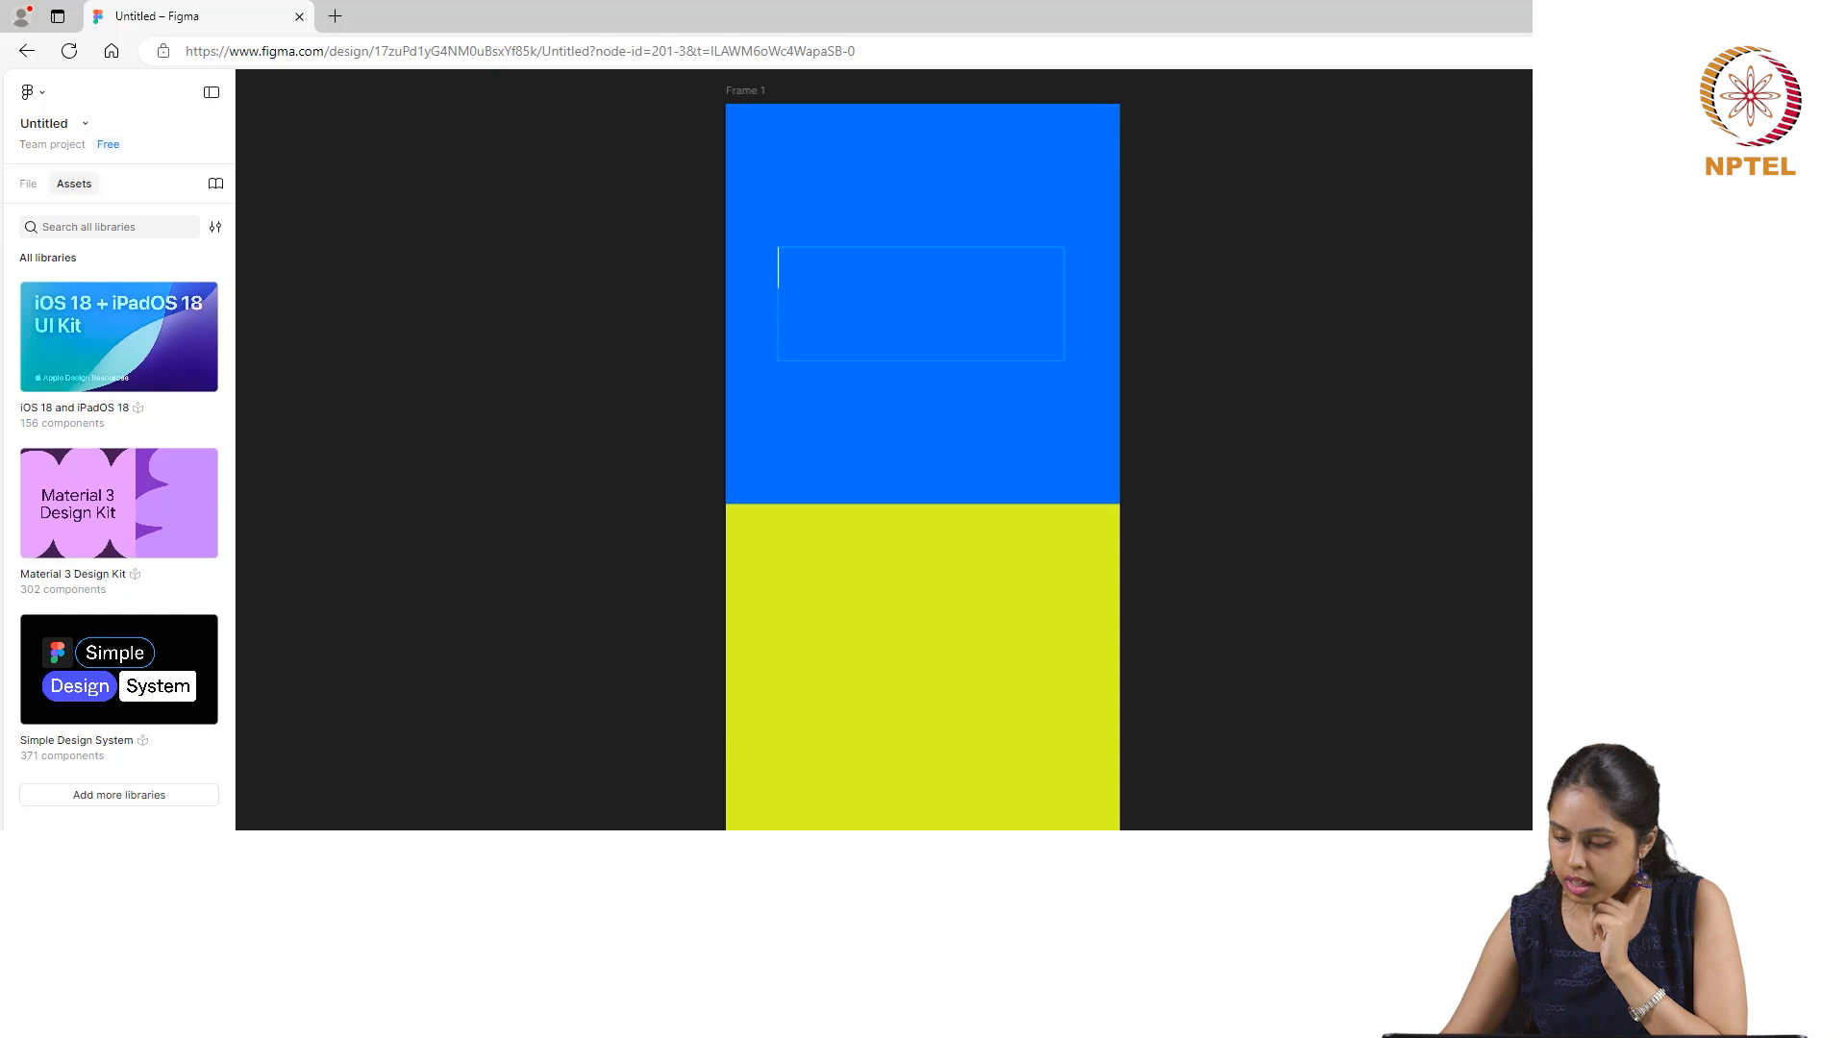
{"action": "left_click", "coordinate": [1711, 577]}
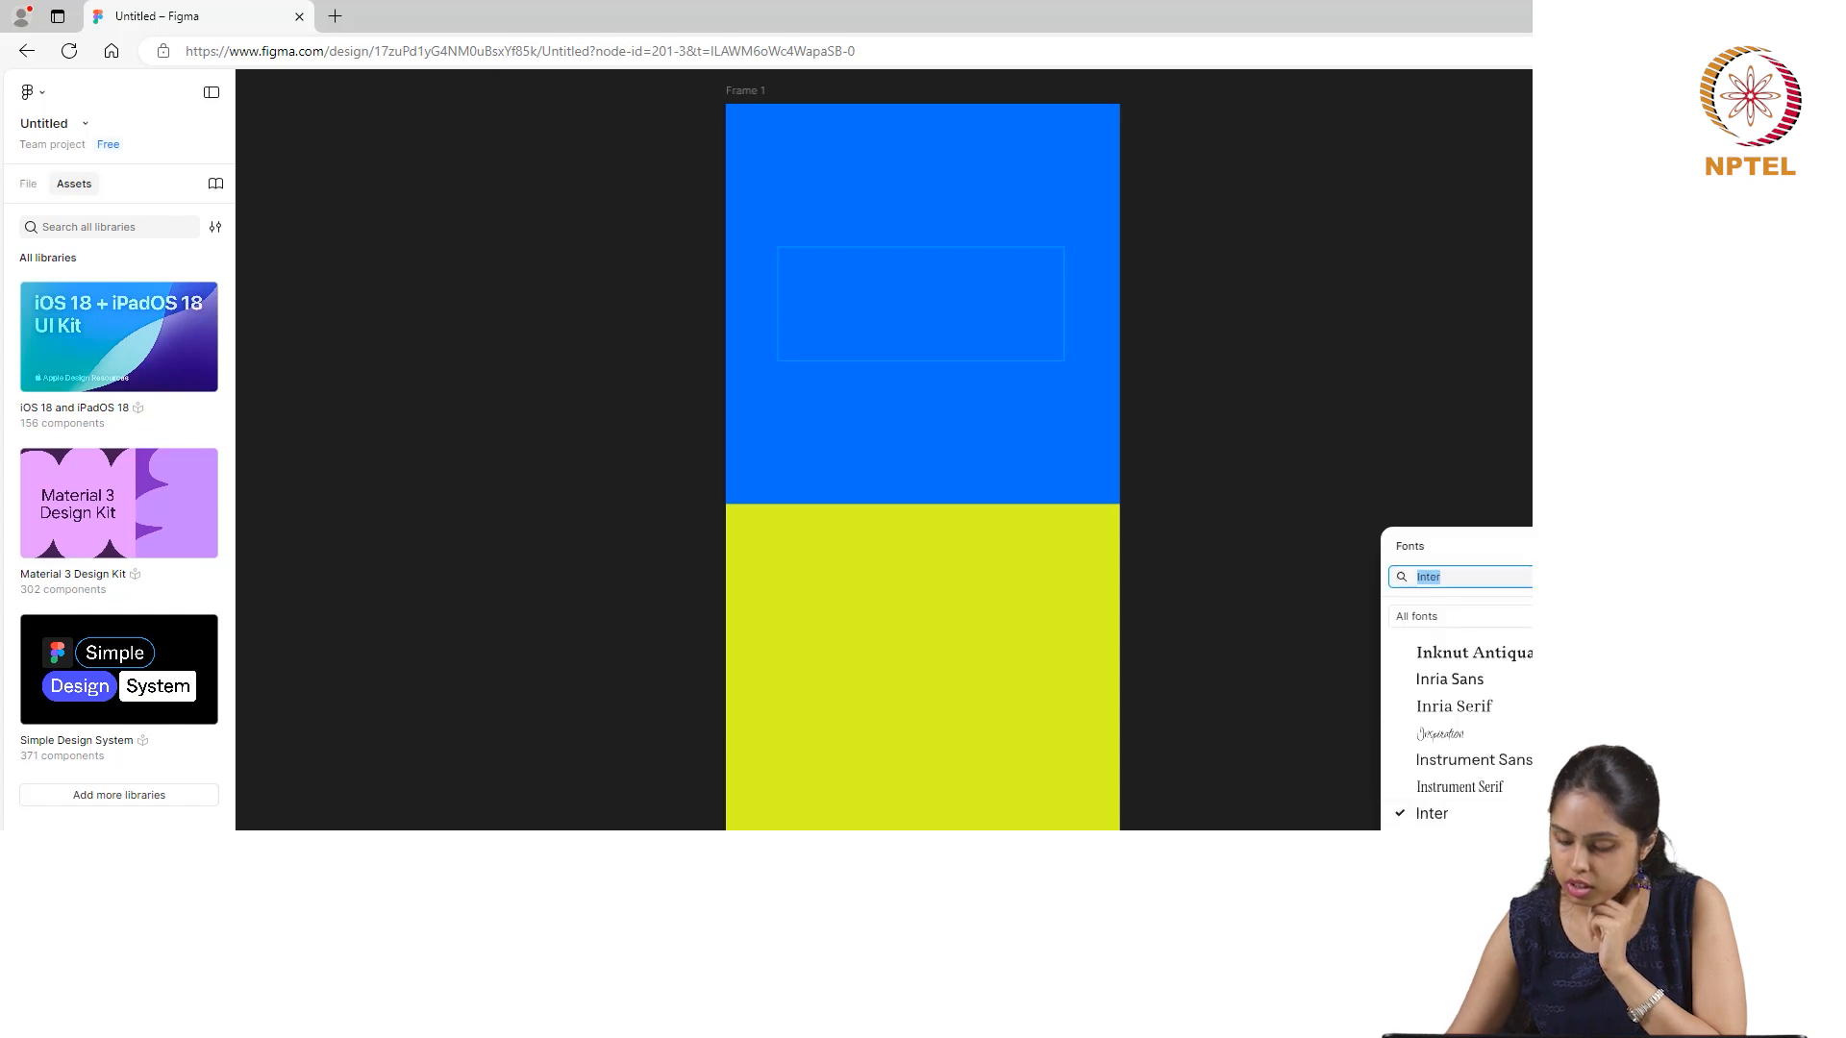
{"action": "scroll", "coordinate": [1457, 731], "scroll_direction": "down", "scroll_amount": 5}
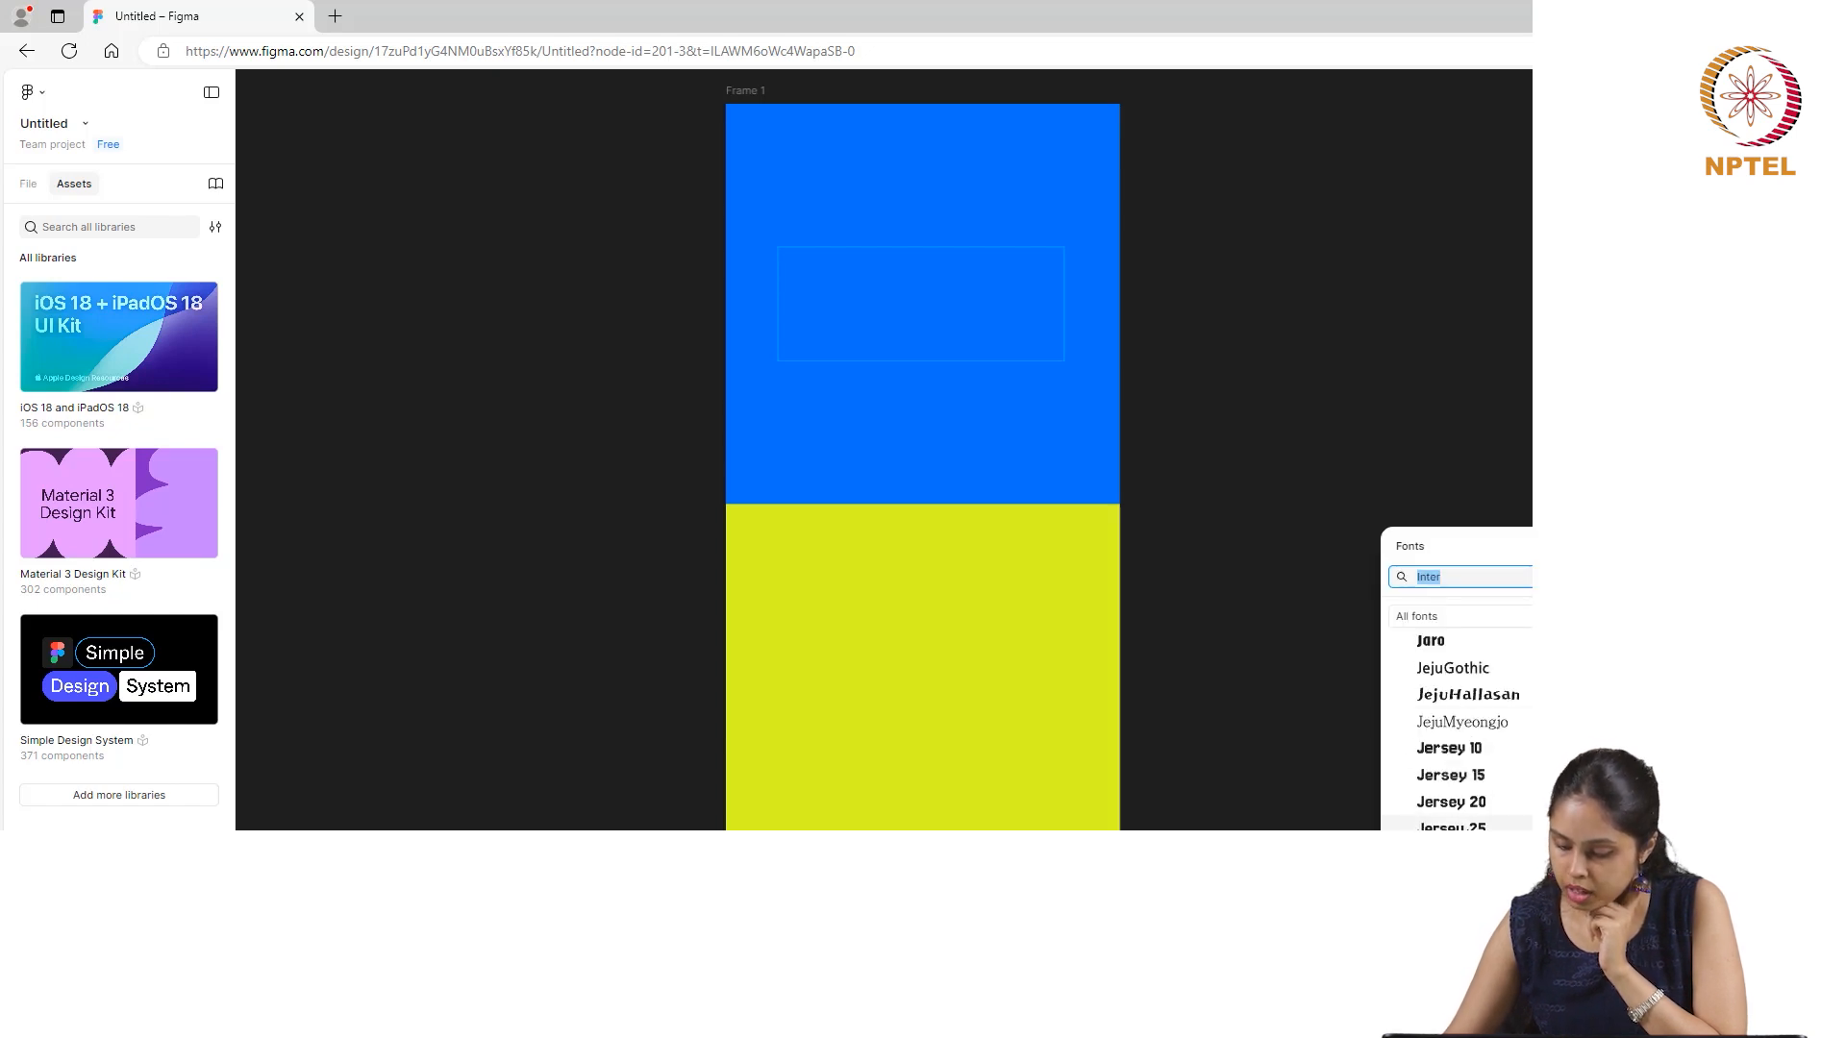
{"action": "scroll", "coordinate": [1457, 731], "scroll_direction": "down", "scroll_amount": 4}
{"action": "scroll", "coordinate": [1479, 824], "scroll_direction": "down", "scroll_amount": 6}
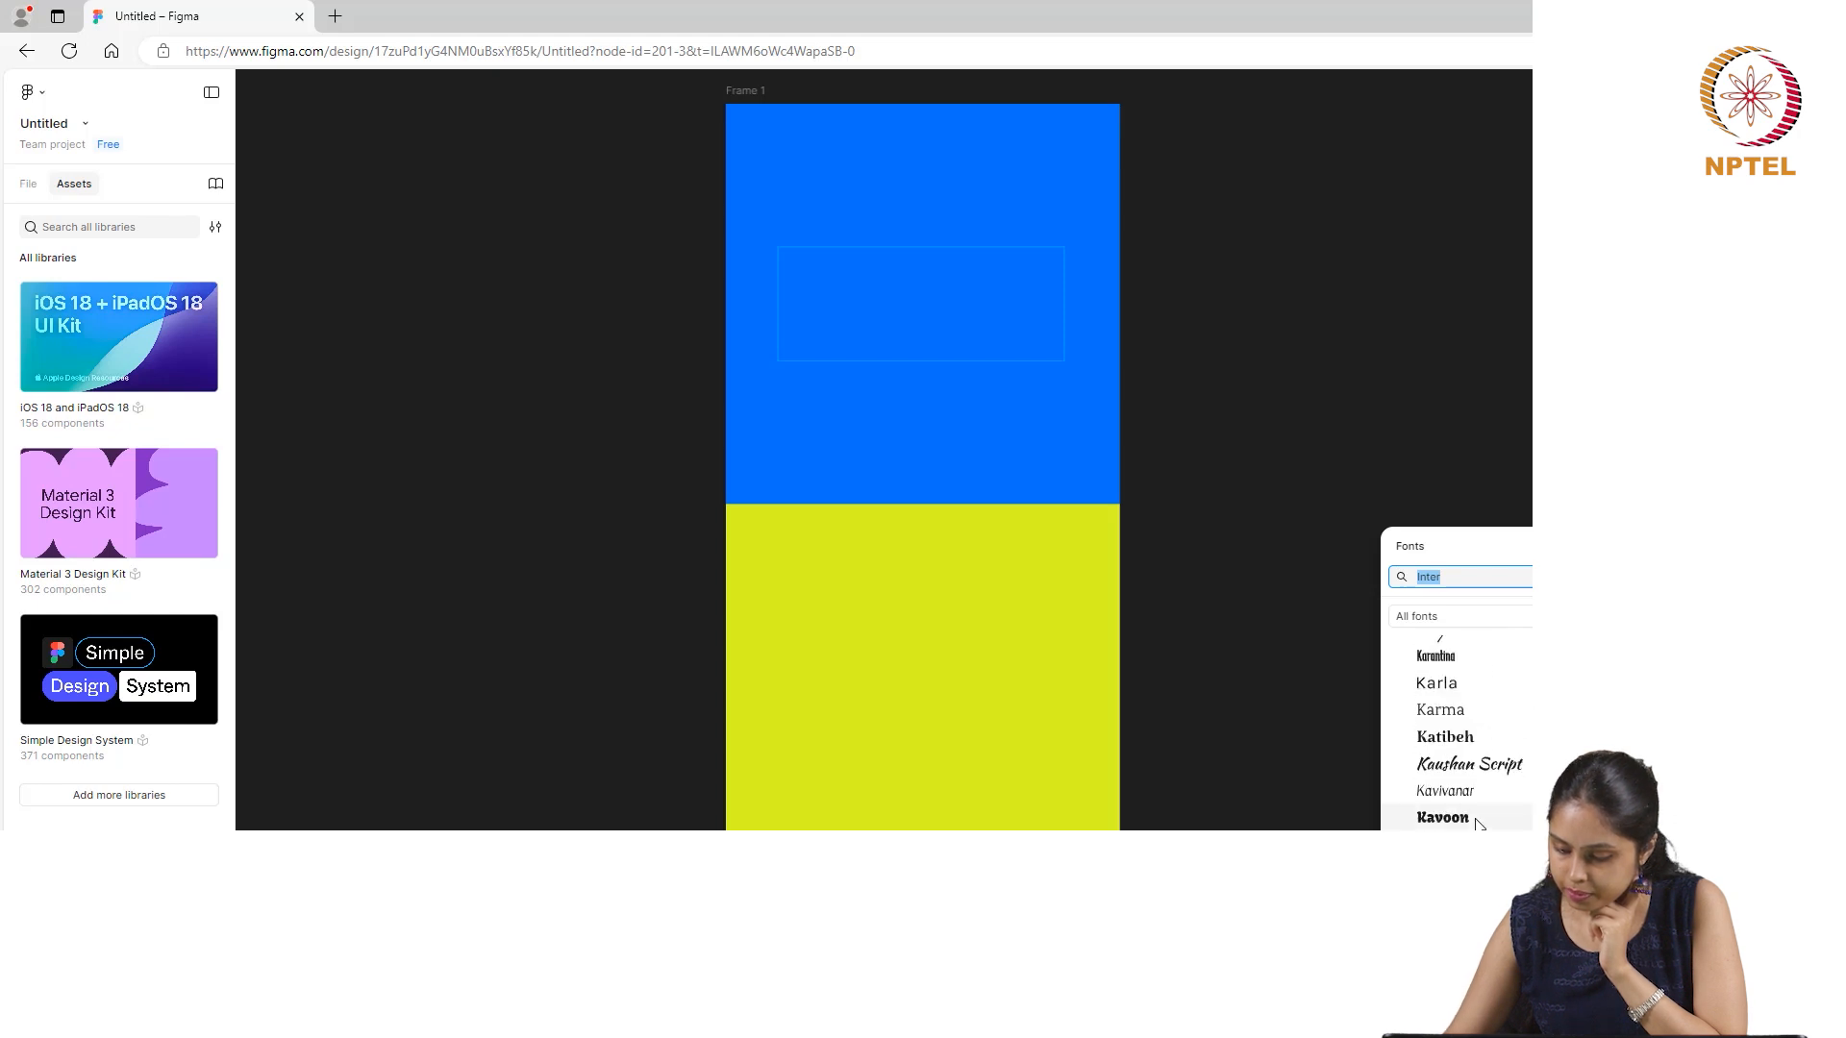
{"action": "scroll", "coordinate": [1471, 759], "scroll_direction": "down", "scroll_amount": 8}
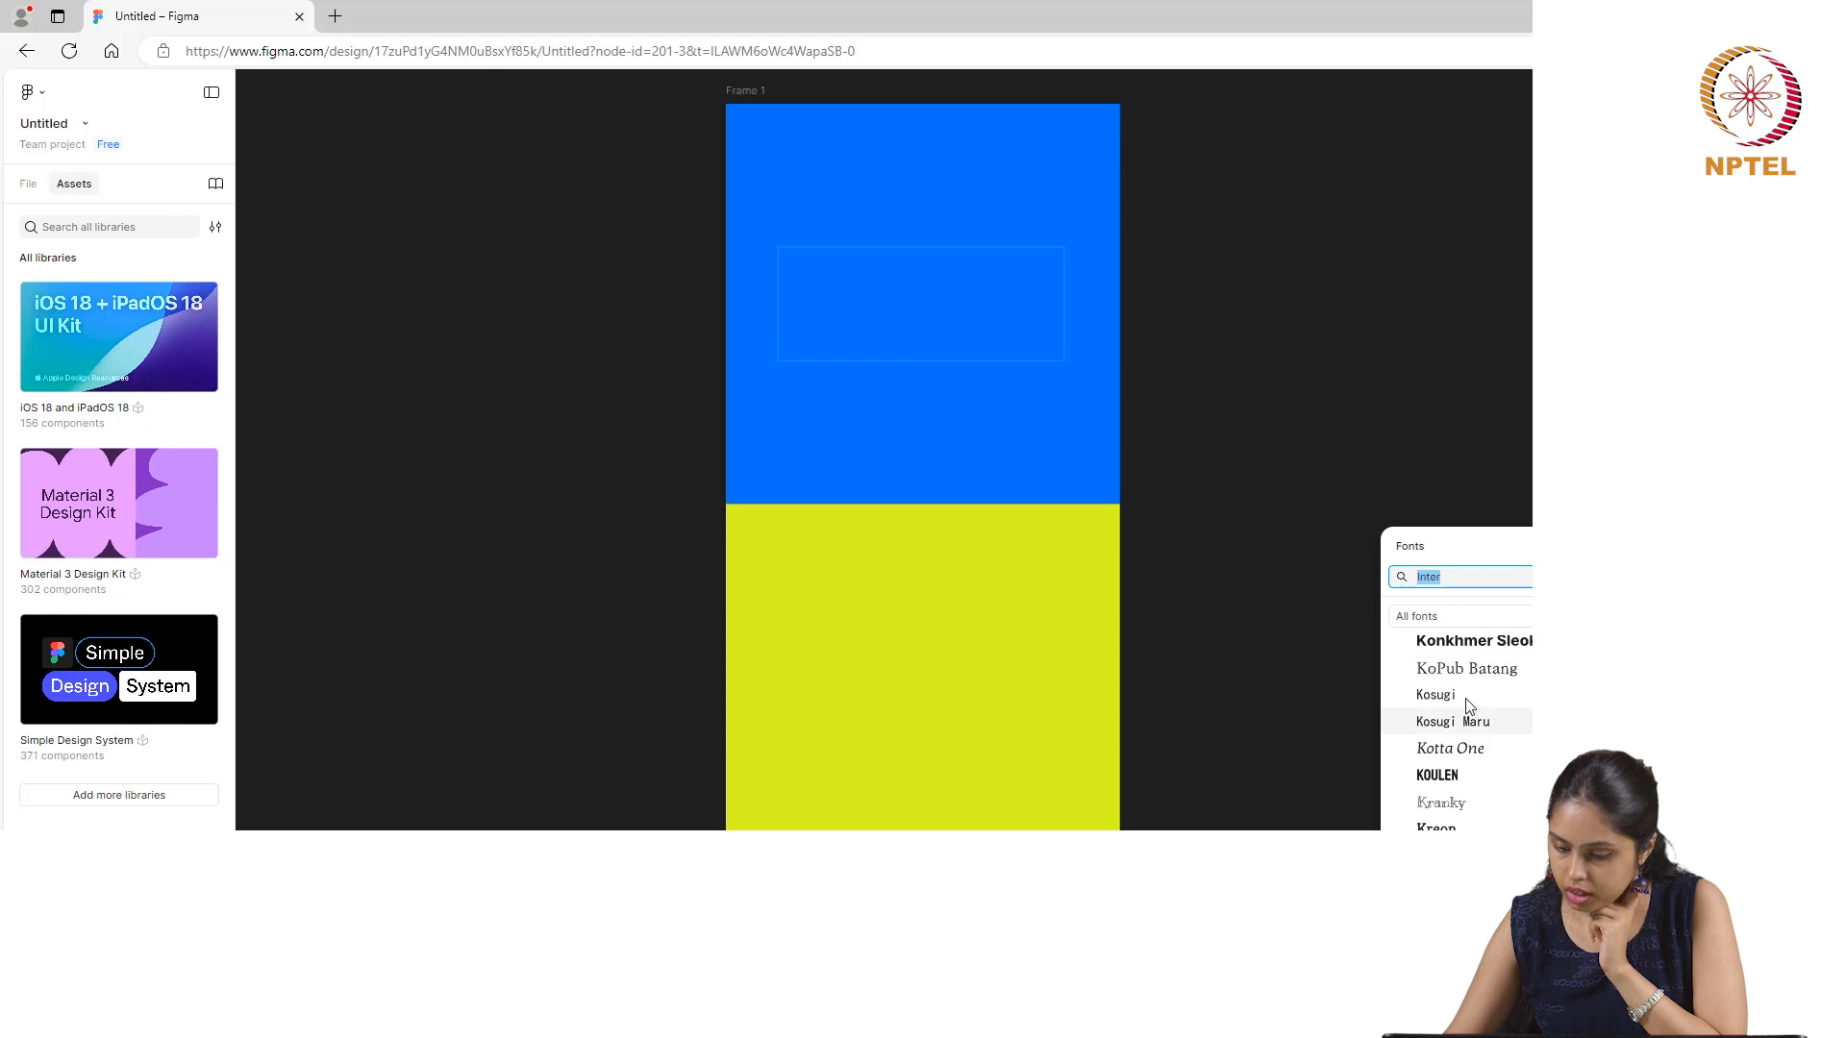
{"action": "left_click", "coordinate": [1457, 643]}
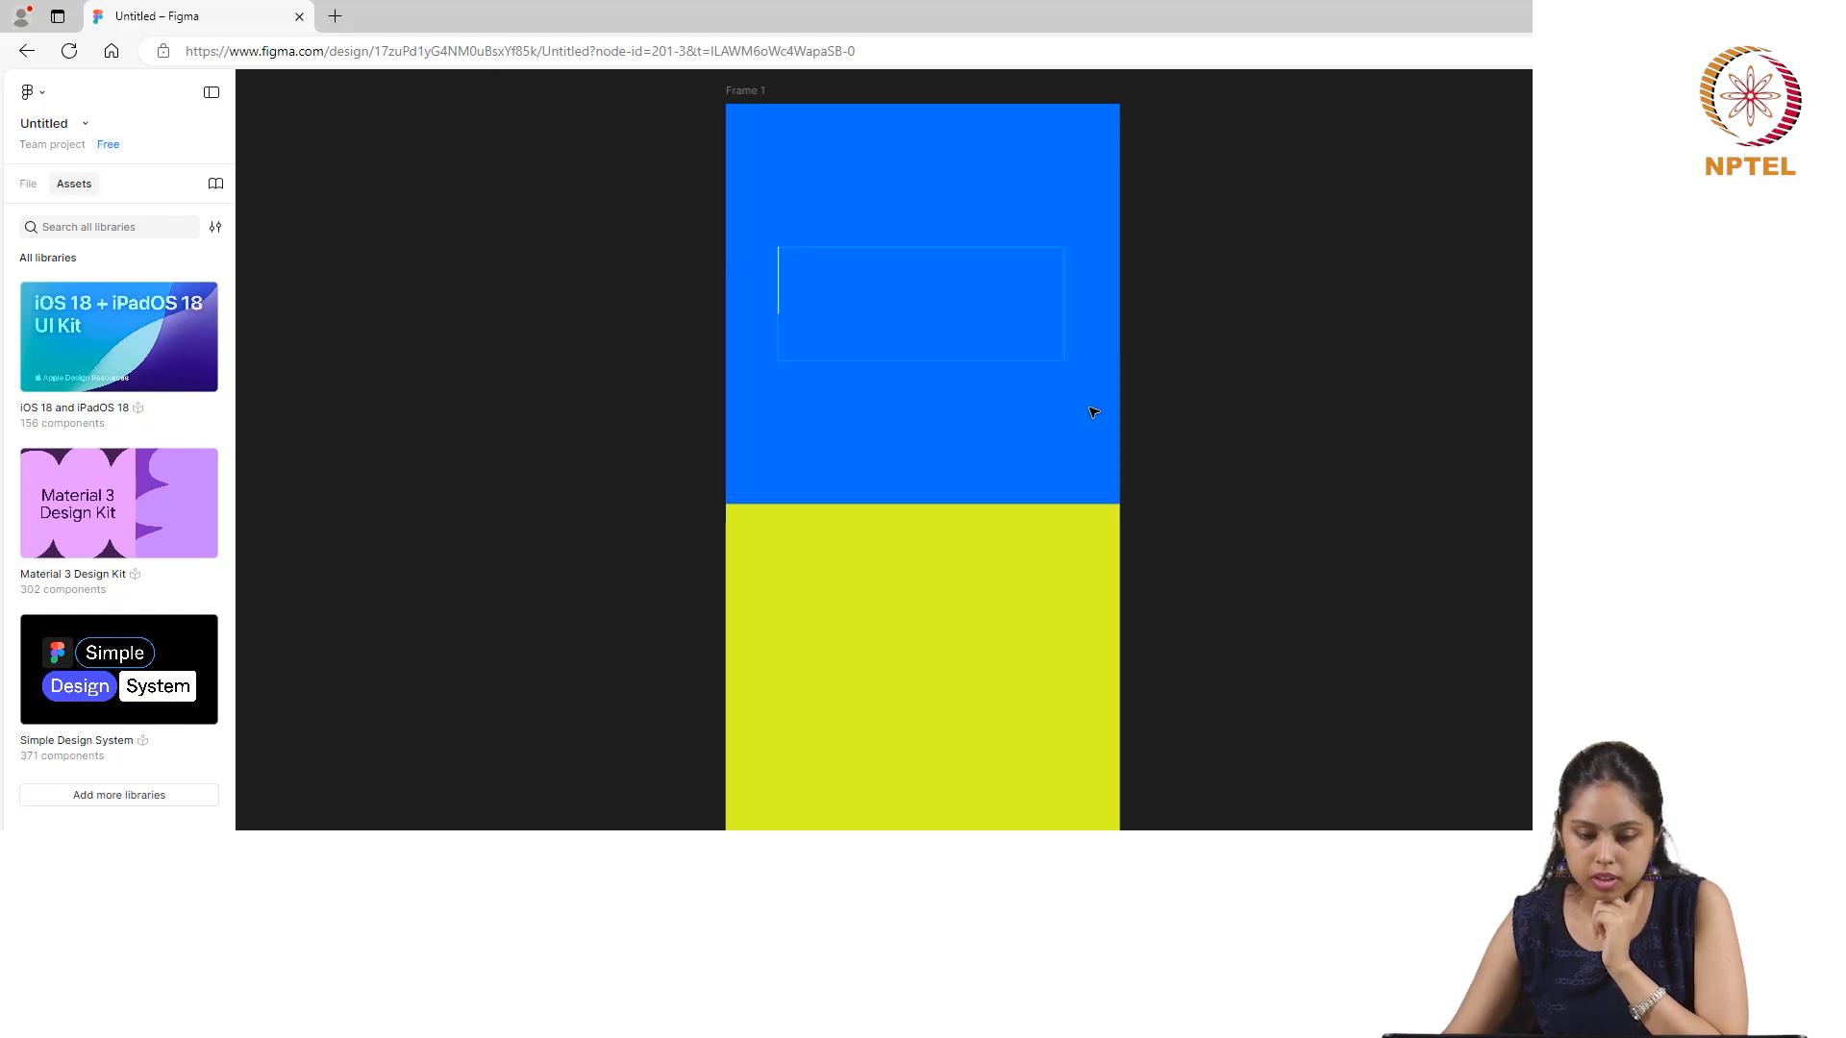
- Enter the title INSTAGRAM in the text box and centre-align it
{"action": "type", "text": "I"}
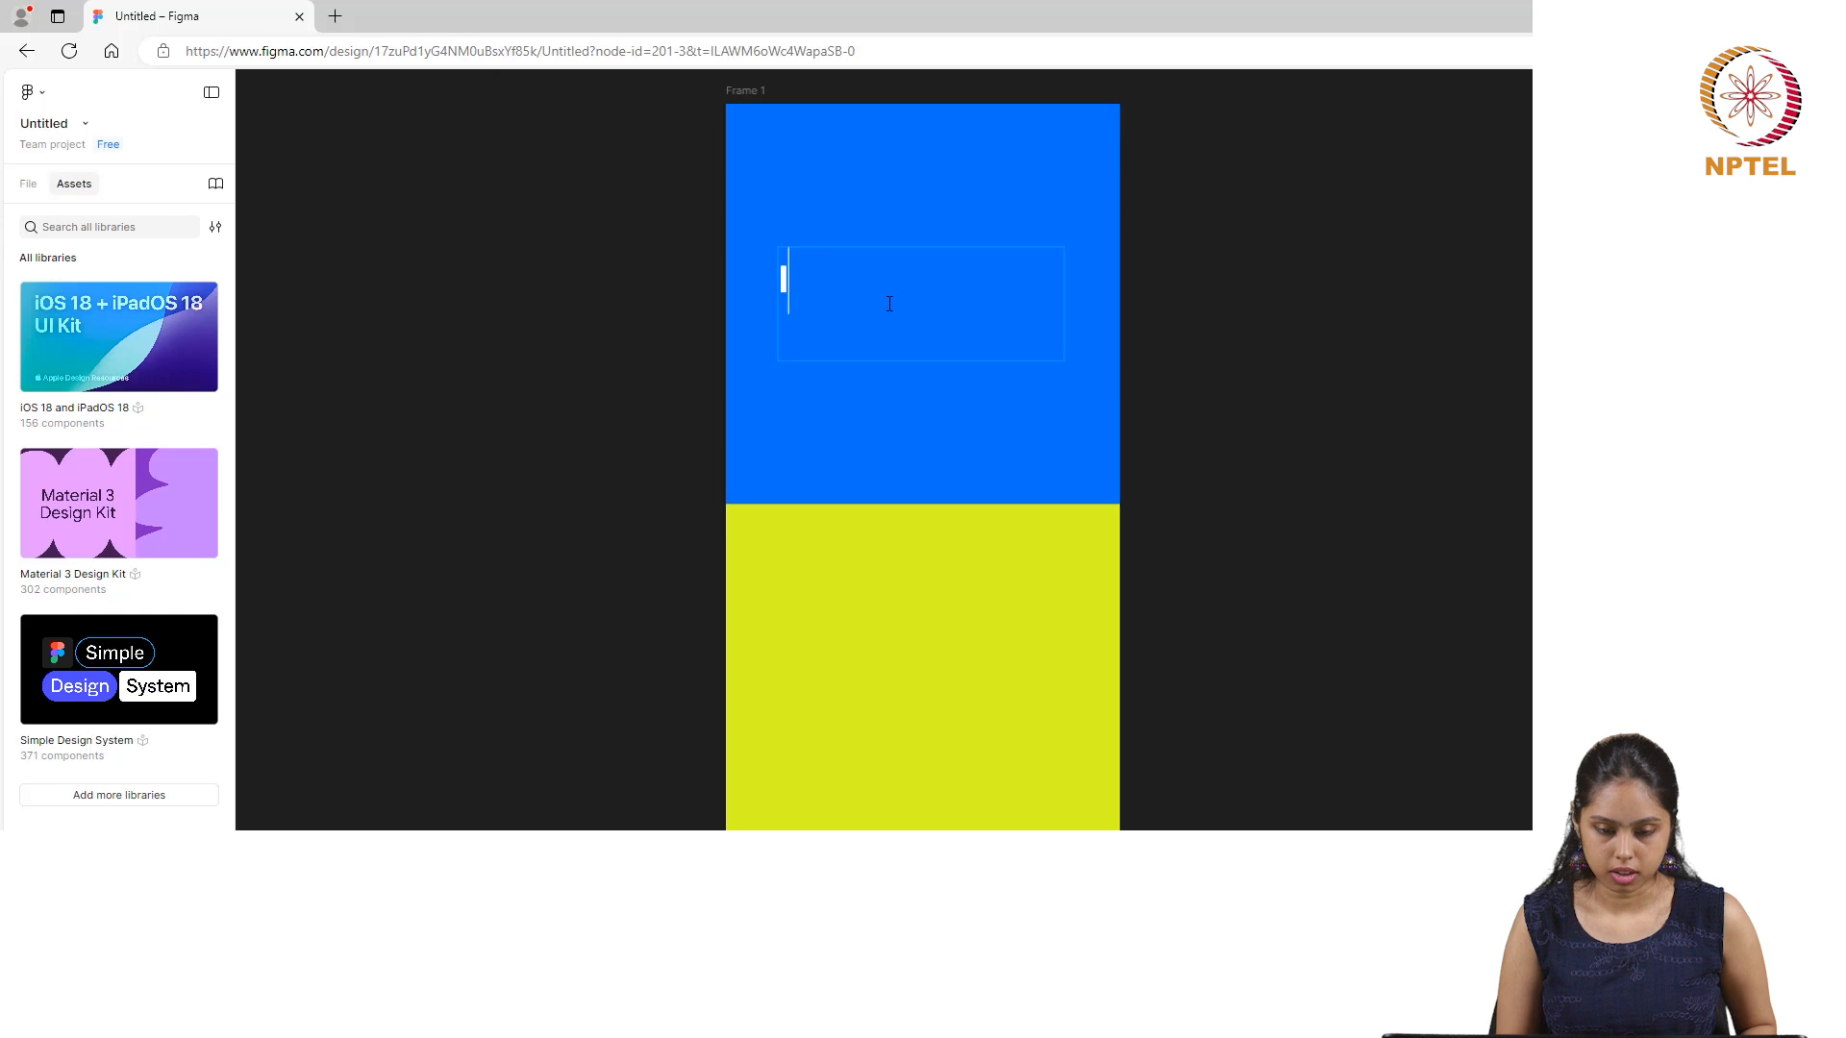
{"action": "type", "text": "NSTAG"}
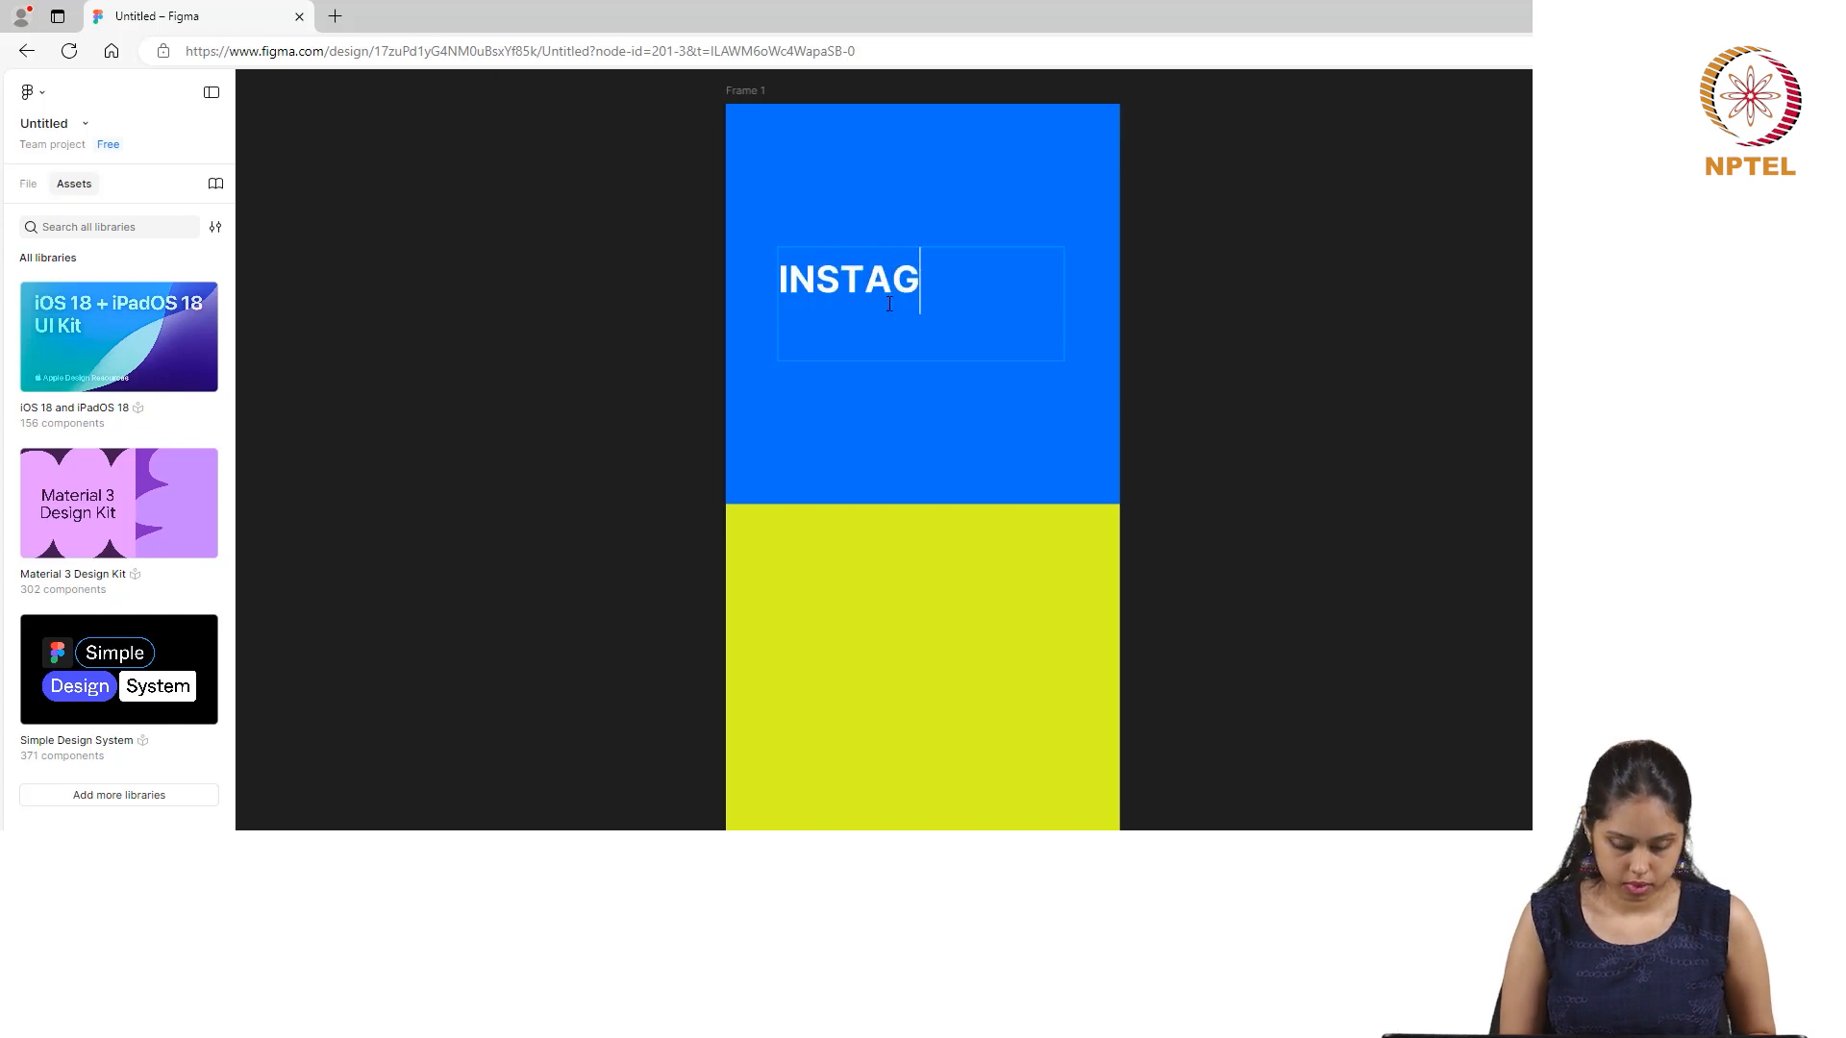
{"action": "type", "text": "RAM"}
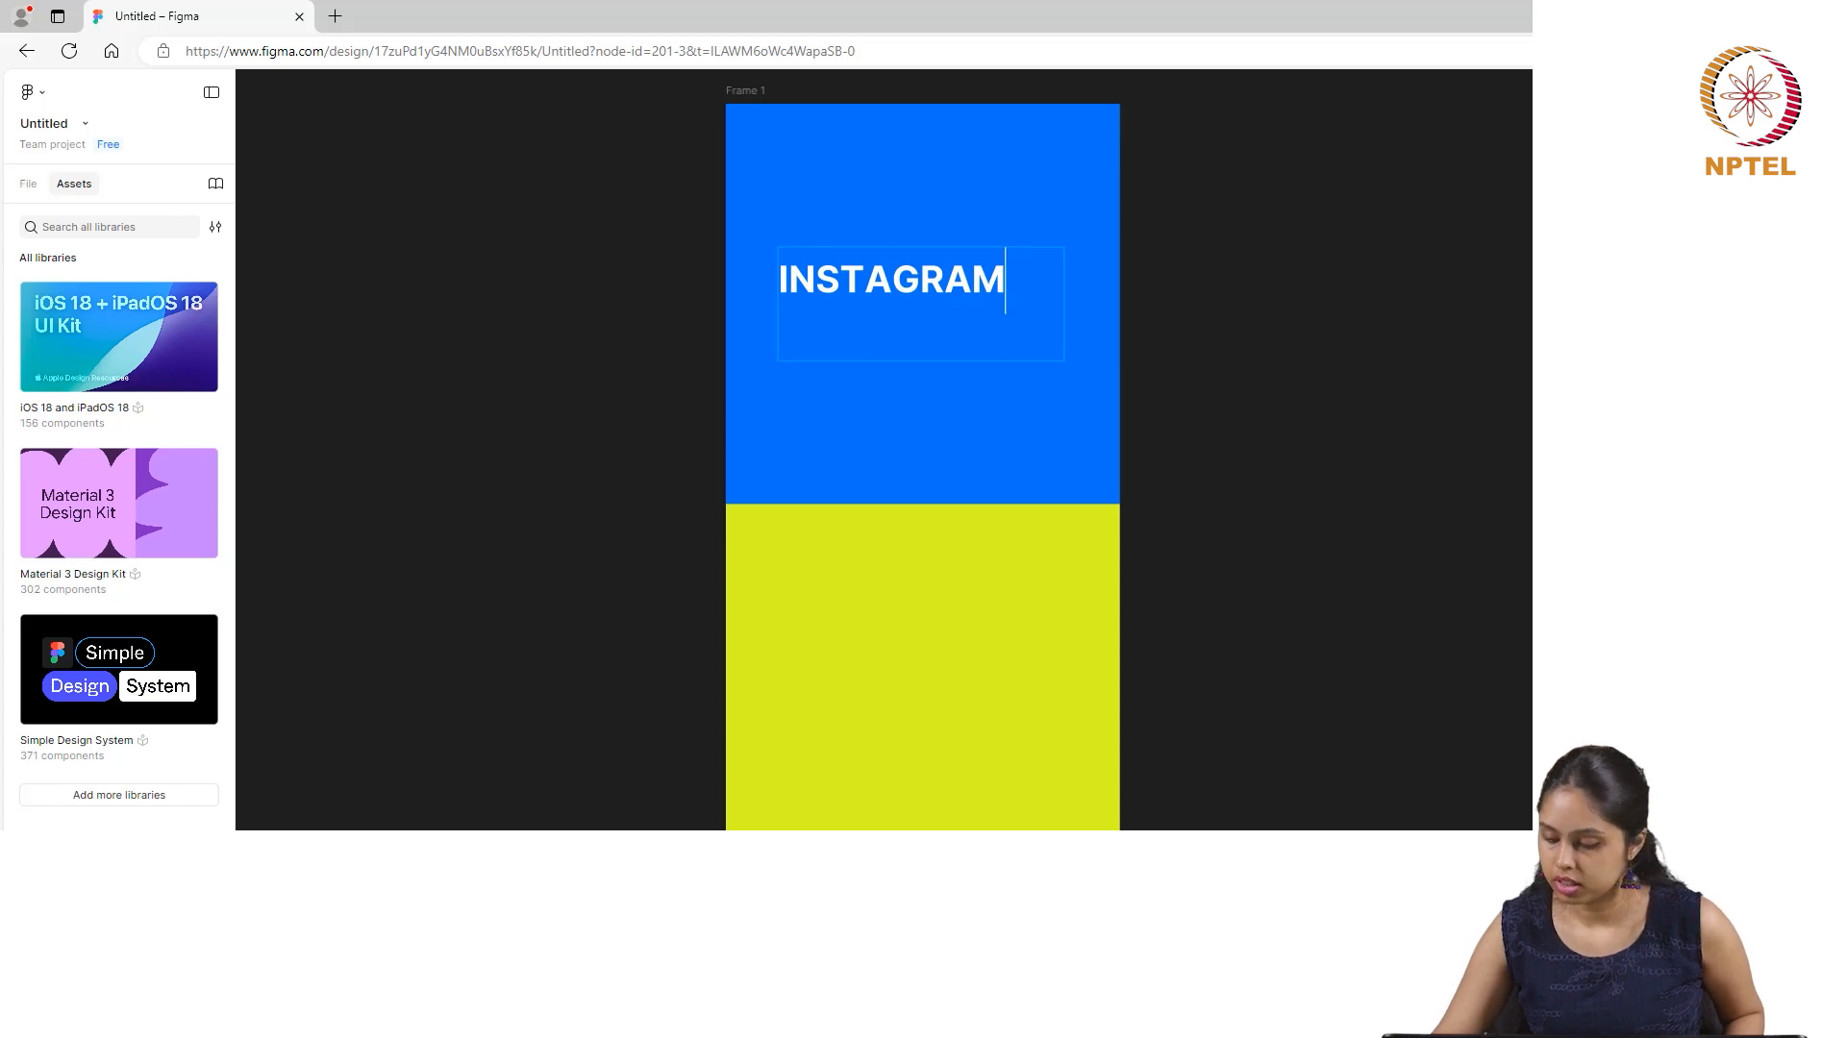
{"action": "key", "text": "ctrl+alt+t"}
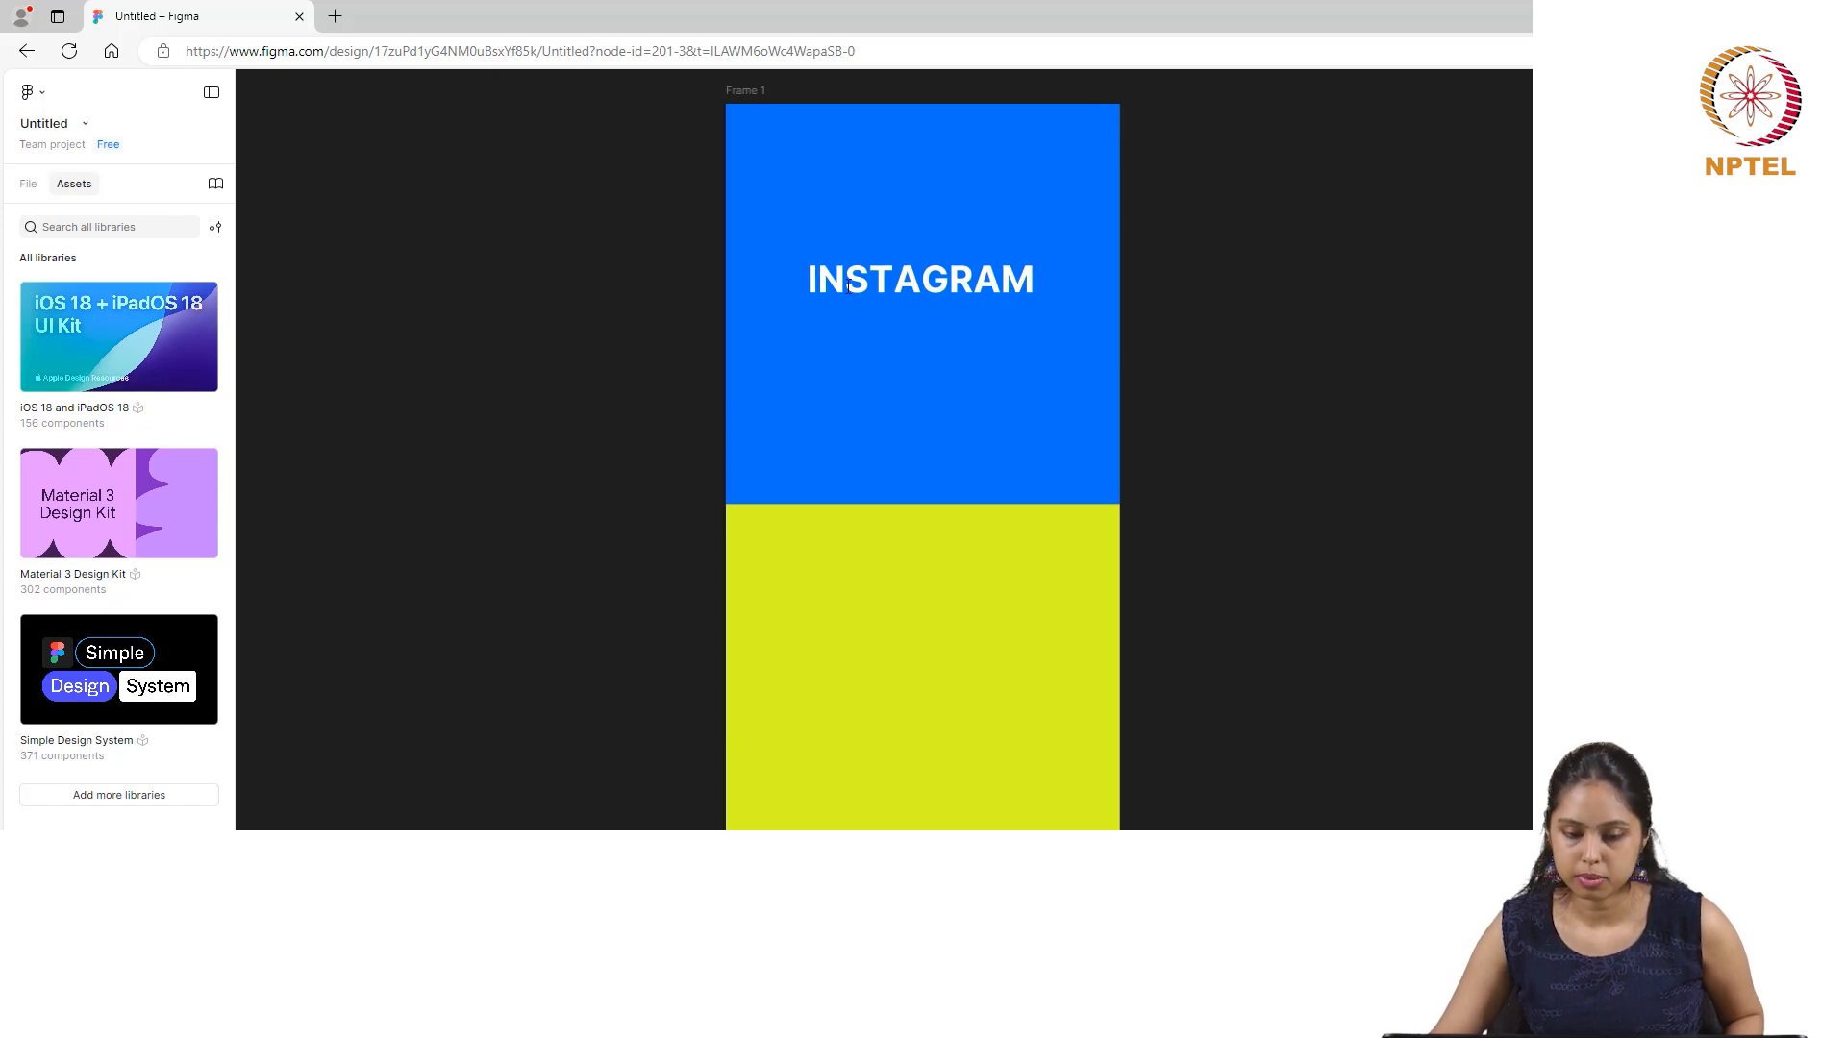
- Move the INSTAGRAM title down towards the lower part of the blue area and deselect it
{"action": "left_click", "coordinate": [925, 282]}
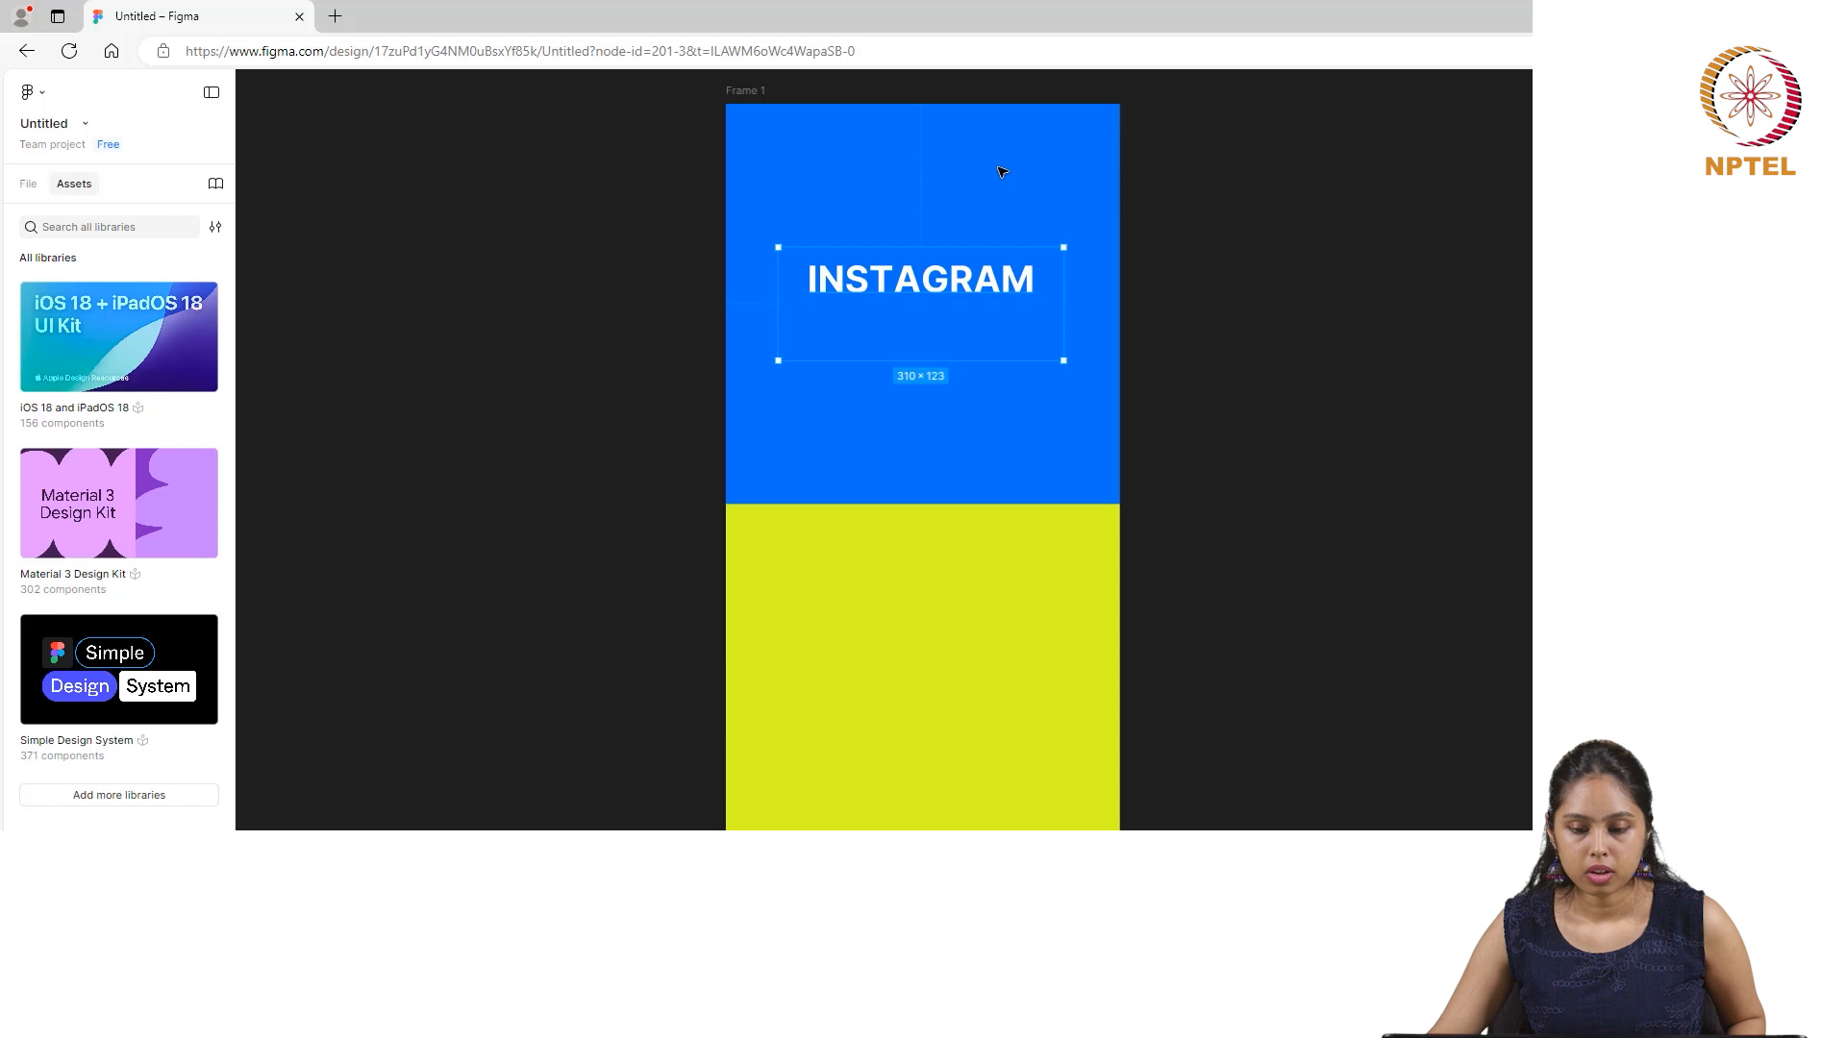
{"action": "left_click_drag", "start_coordinate": [980, 287], "coordinate": [982, 367]}
{"action": "left_click", "coordinate": [1269, 268]}
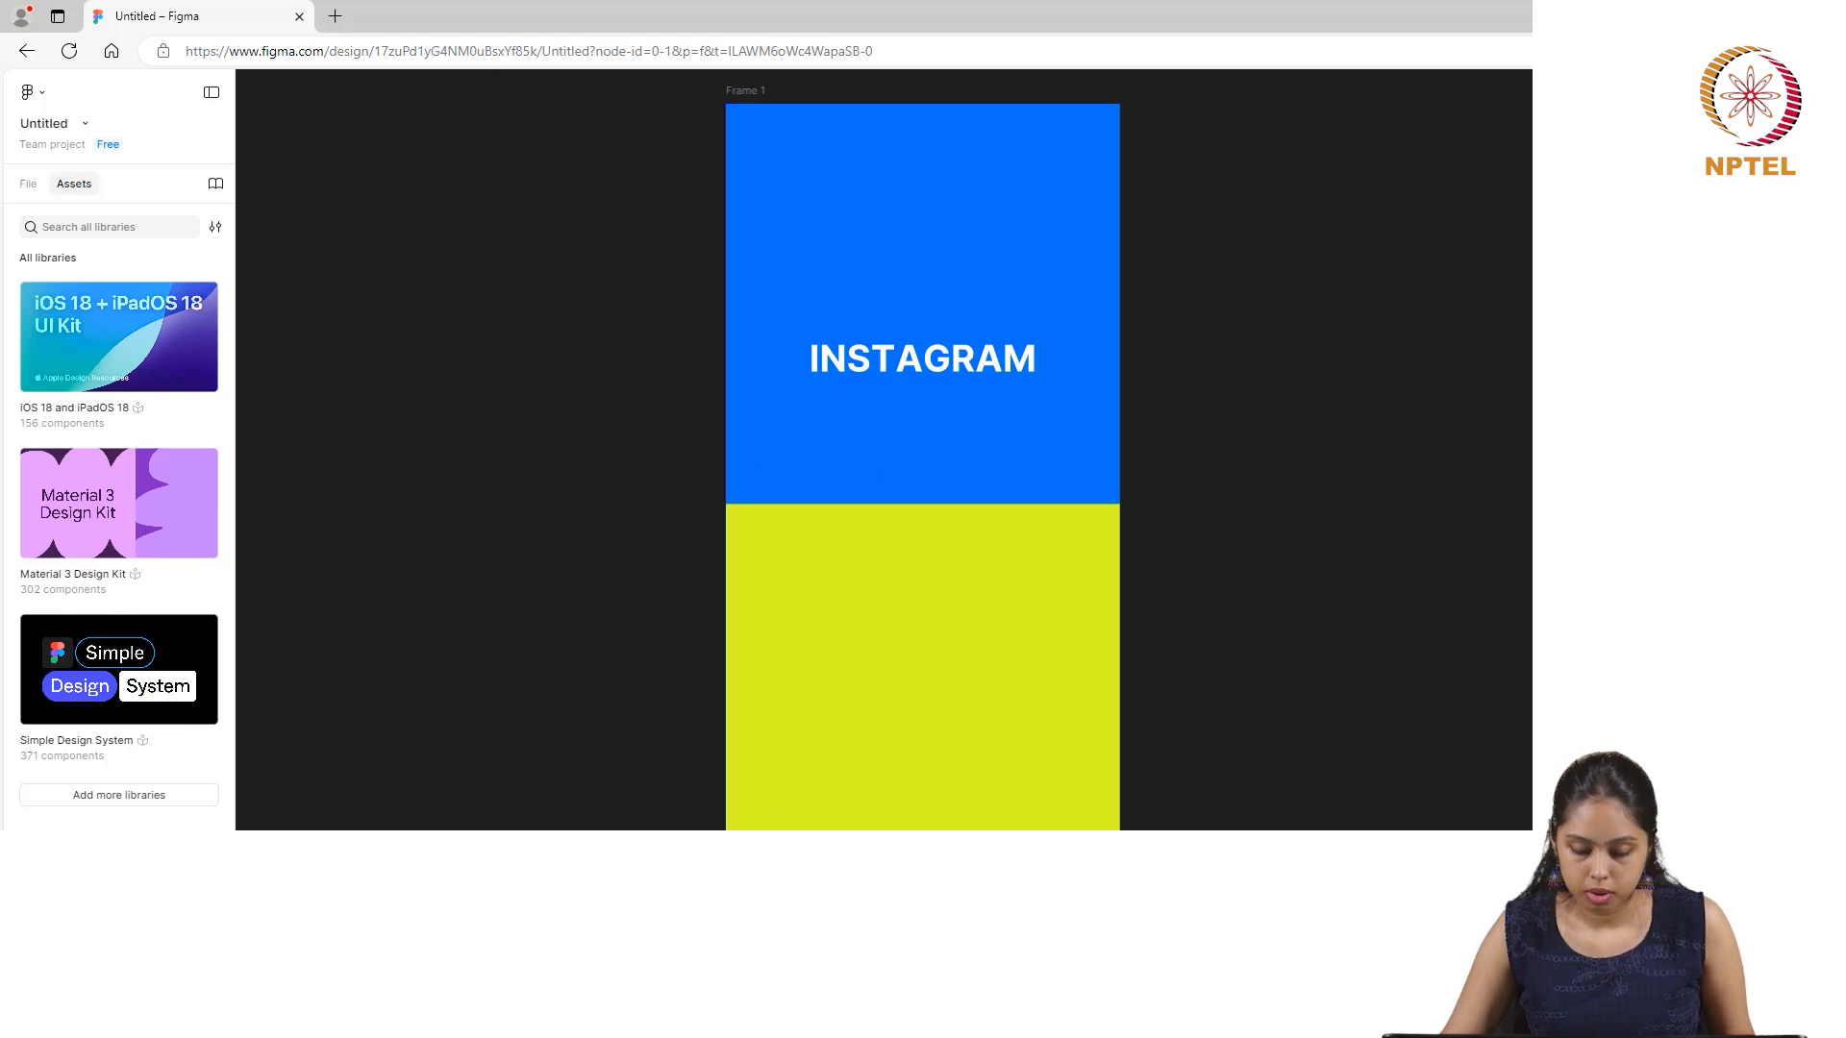
- Draw a rectangle about 175 × 63 straddling the blue and yellow-green boundary near the frame's left edge
{"action": "left_click", "coordinate": [877, 810]}
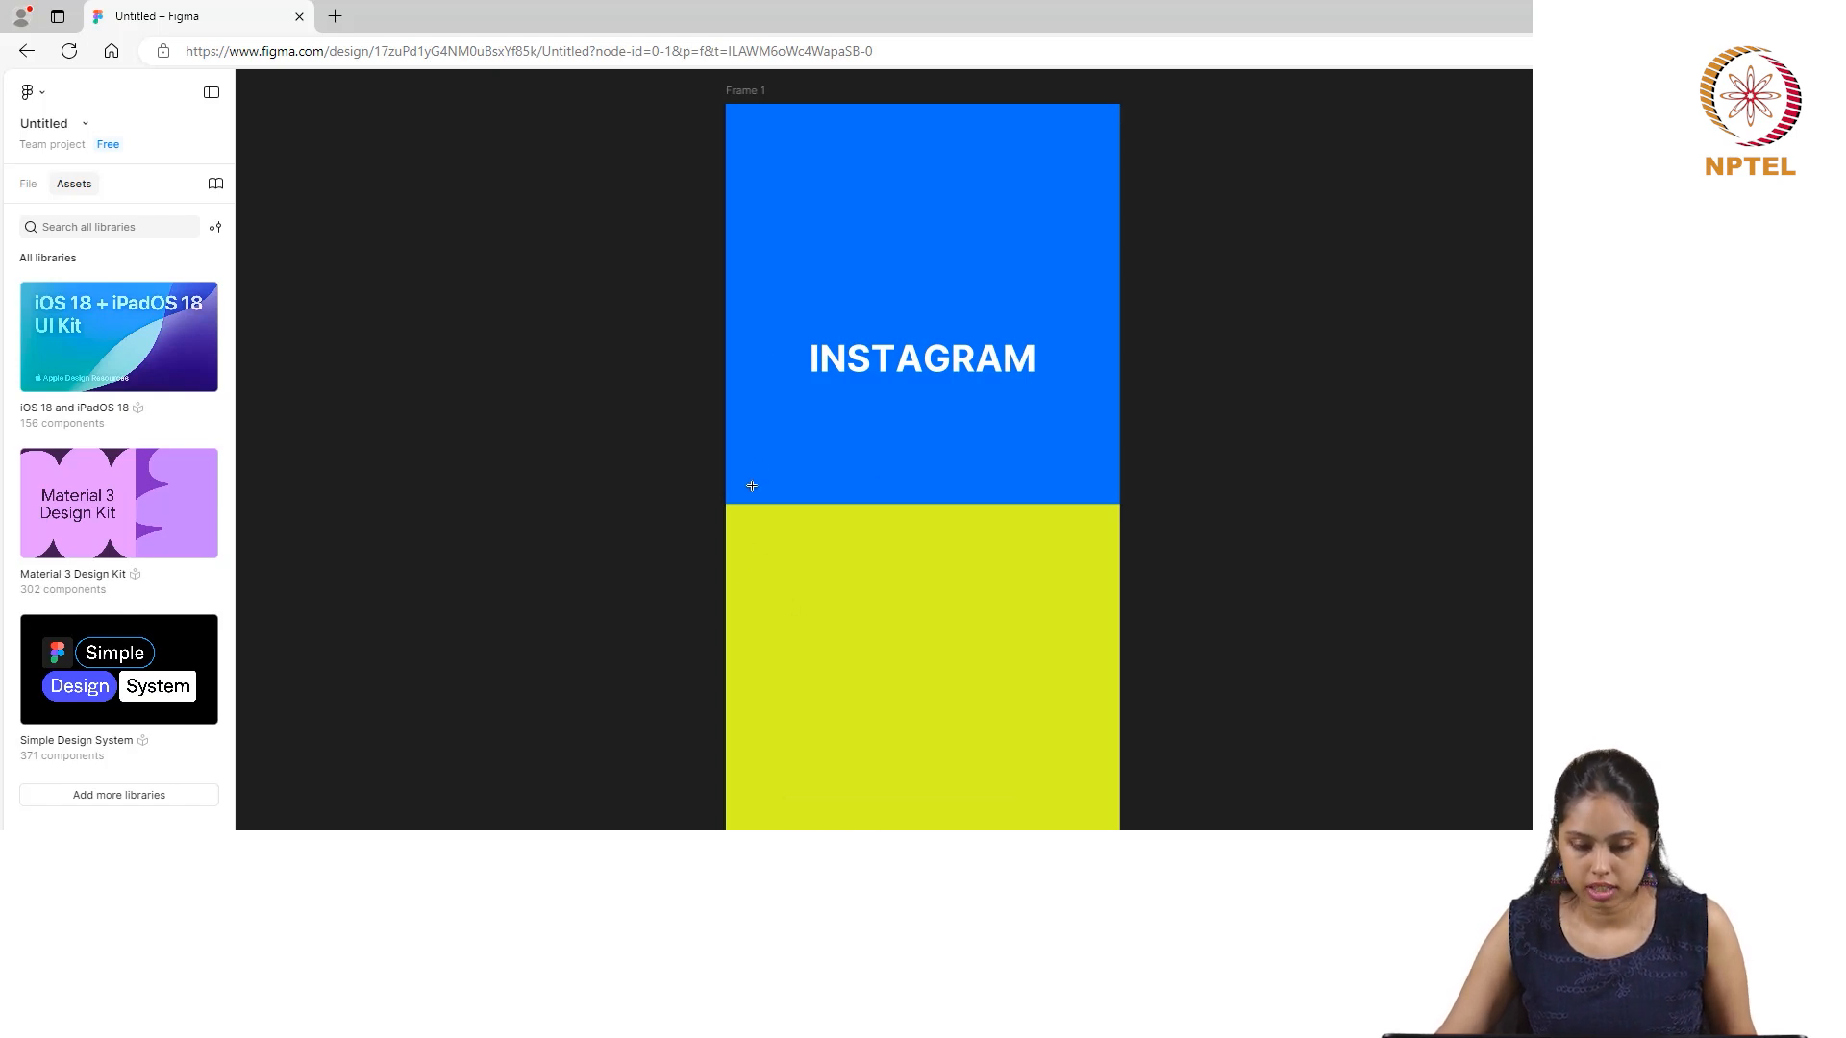
{"action": "mouse_move", "coordinate": [762, 472]}
{"action": "left_mouse_down"}
{"action": "mouse_move", "coordinate": [836, 579]}
{"action": "mouse_move", "coordinate": [936, 569]}
{"action": "mouse_move", "coordinate": [940, 528]}
{"action": "mouse_move", "coordinate": [924, 530]}
{"action": "left_mouse_up"}
{"action": "left_click", "coordinate": [794, 635]}
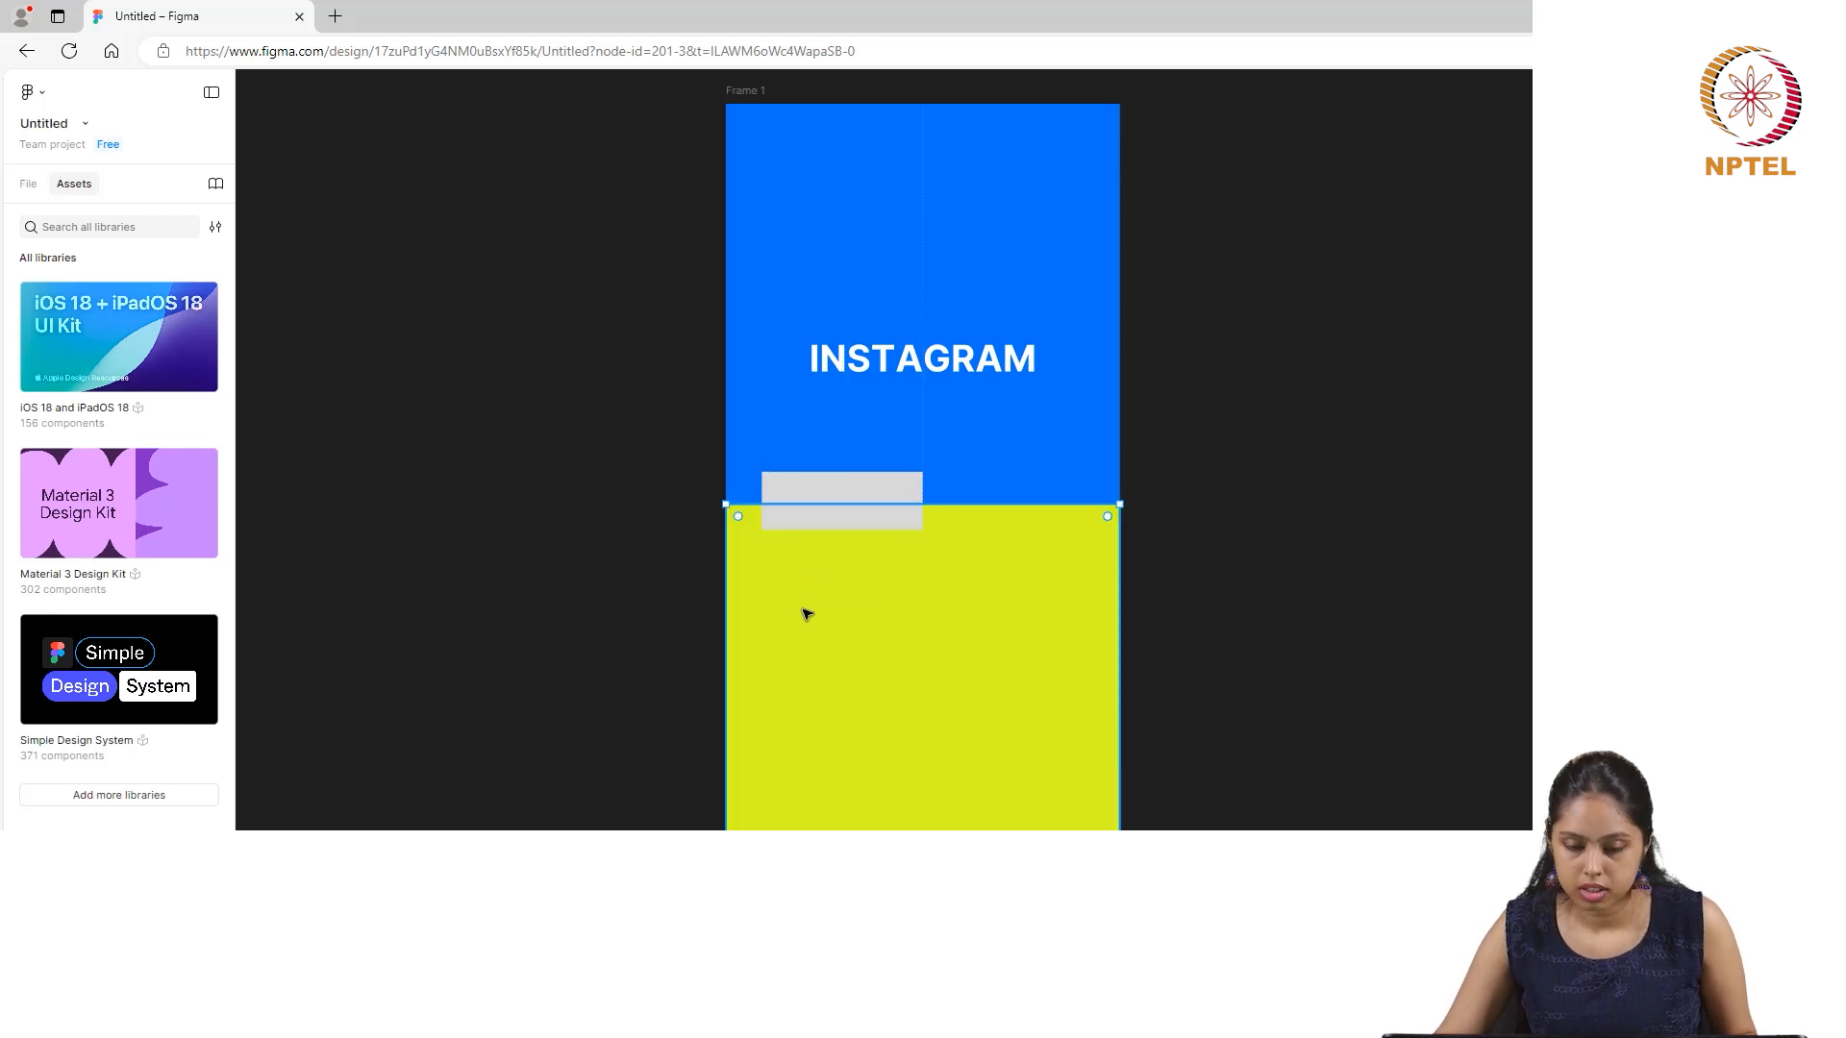
{"action": "left_click", "coordinate": [853, 493]}
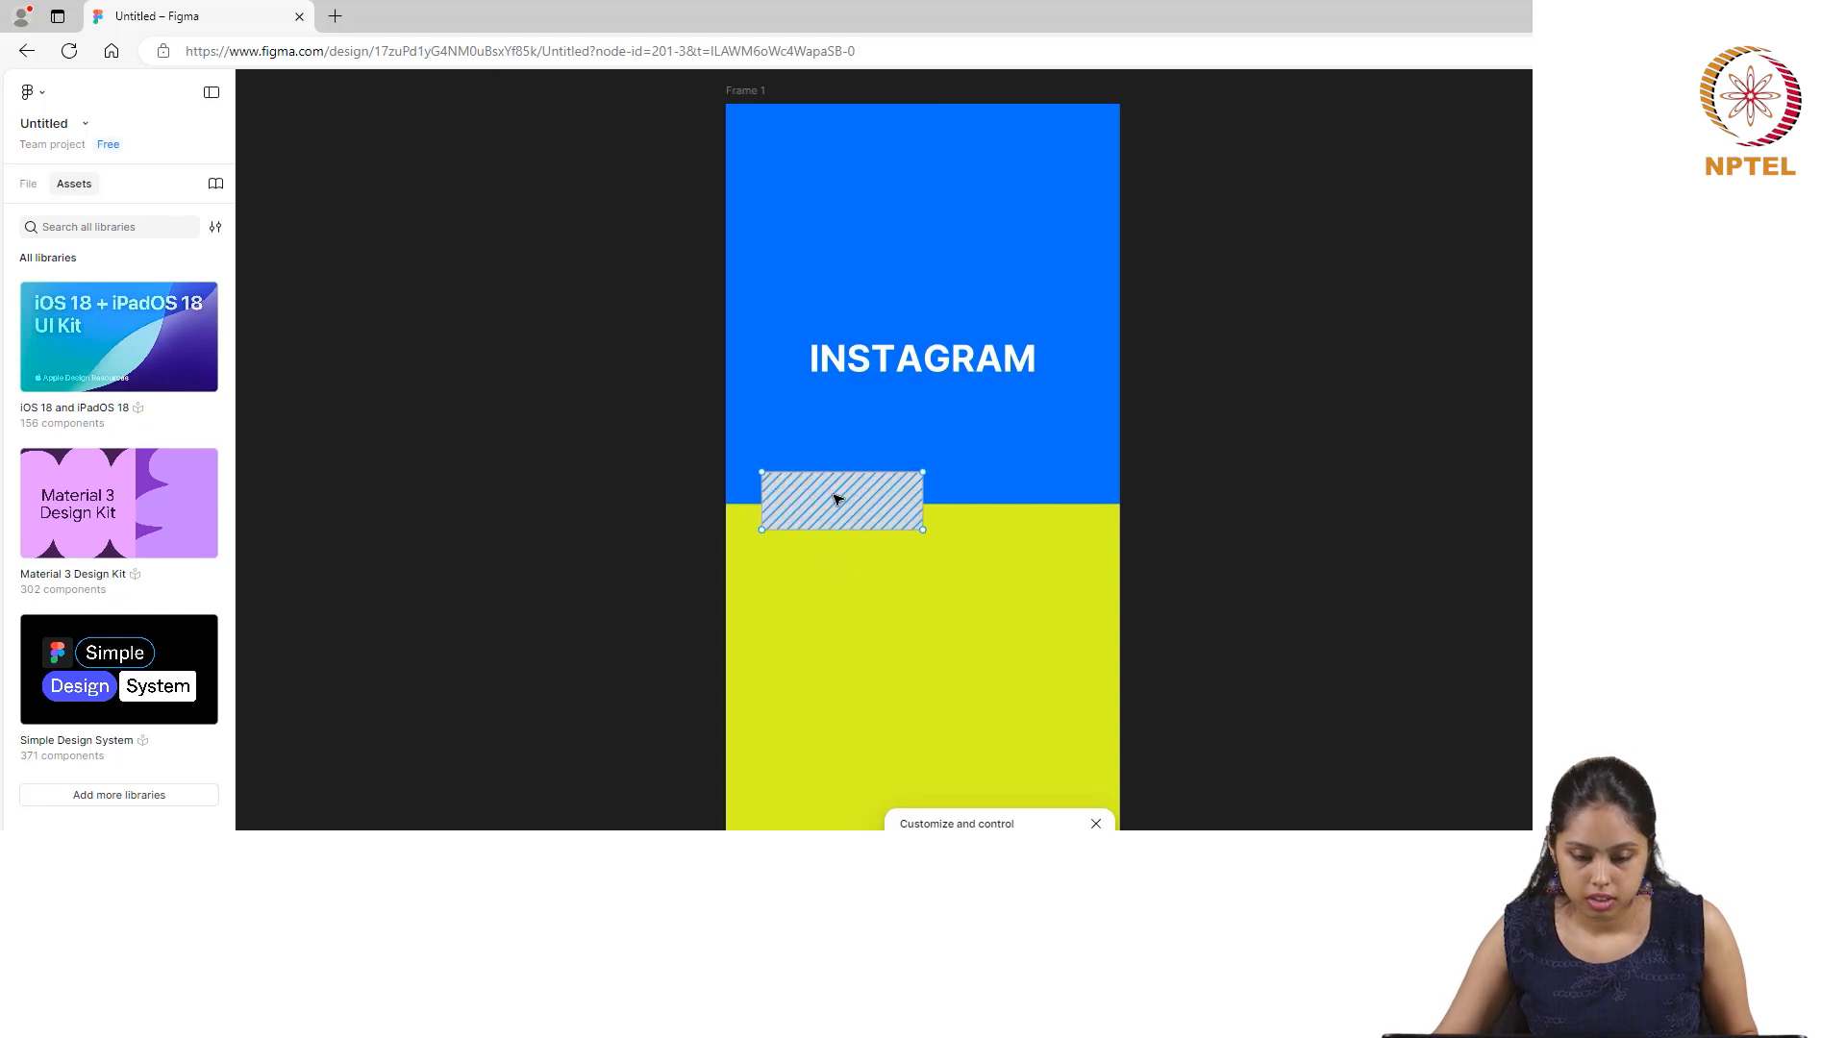
{"action": "left_click", "coordinate": [1096, 824]}
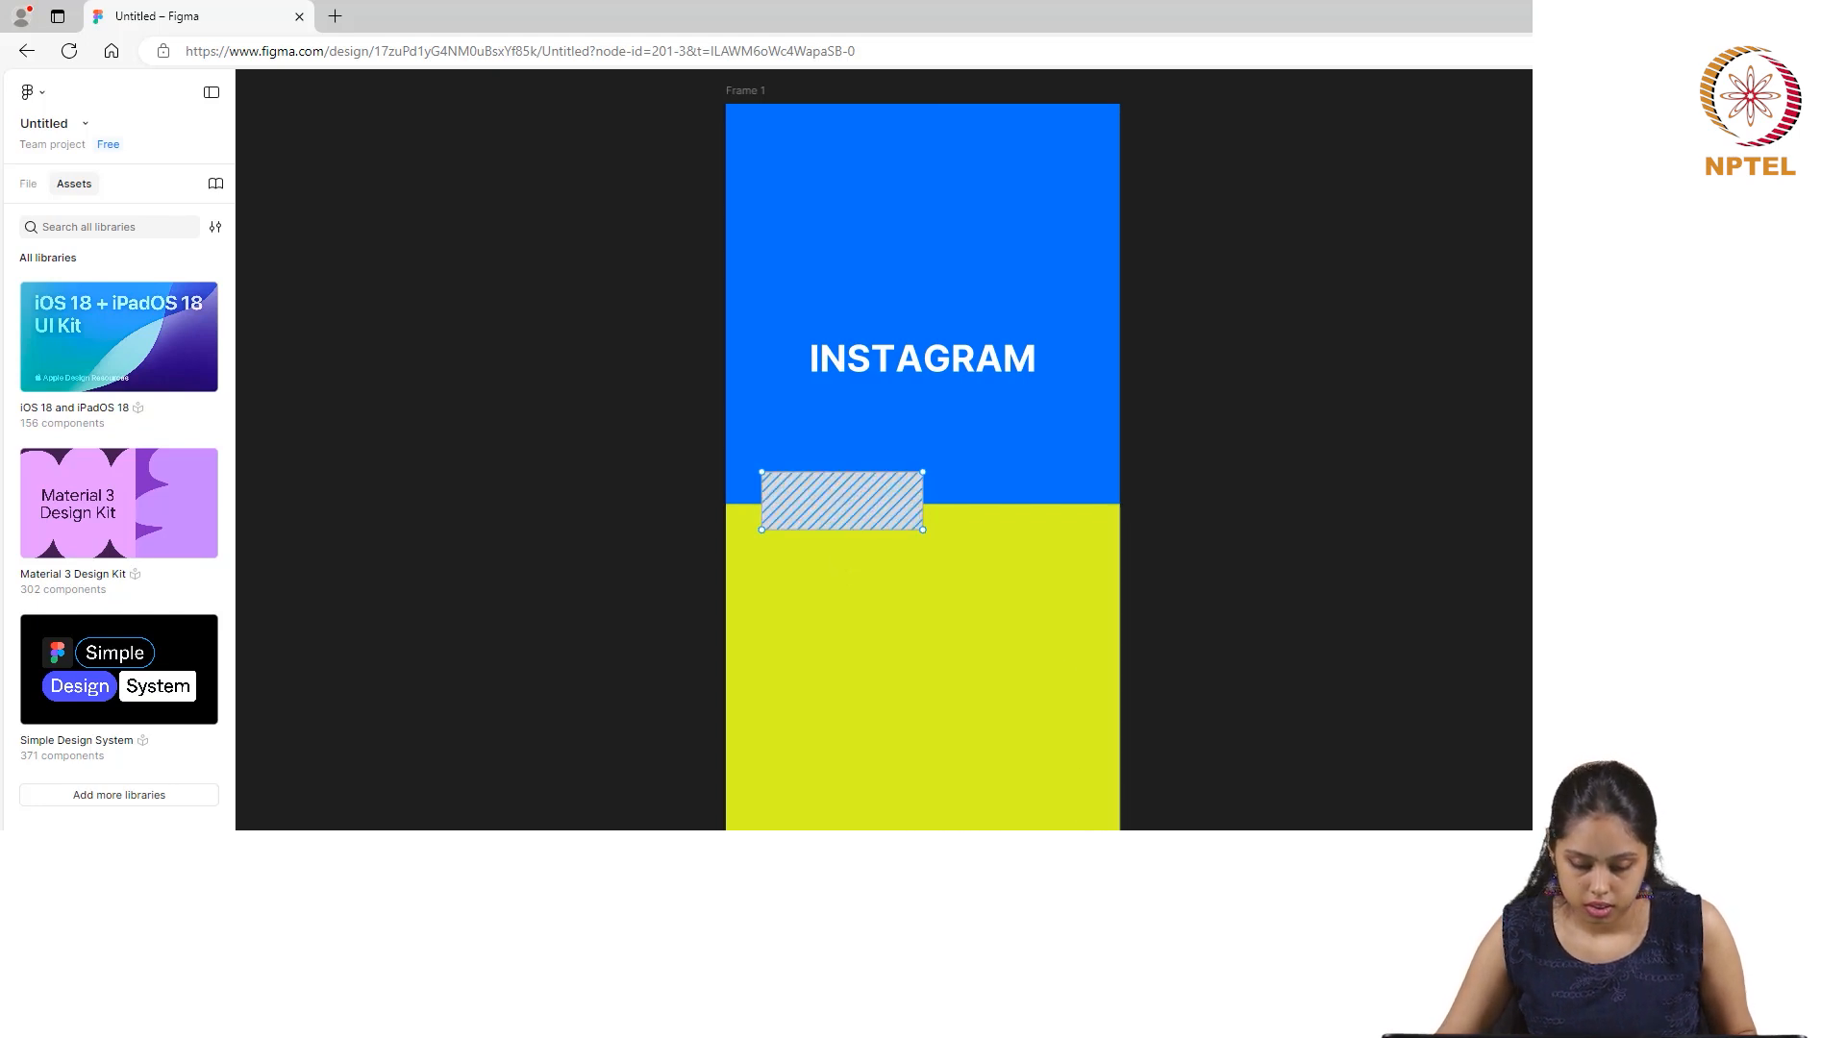
- Add a second rectangle, 100 × 100, and place it across the colour boundary near the frame's right edge
{"action": "key", "text": "Escape"}
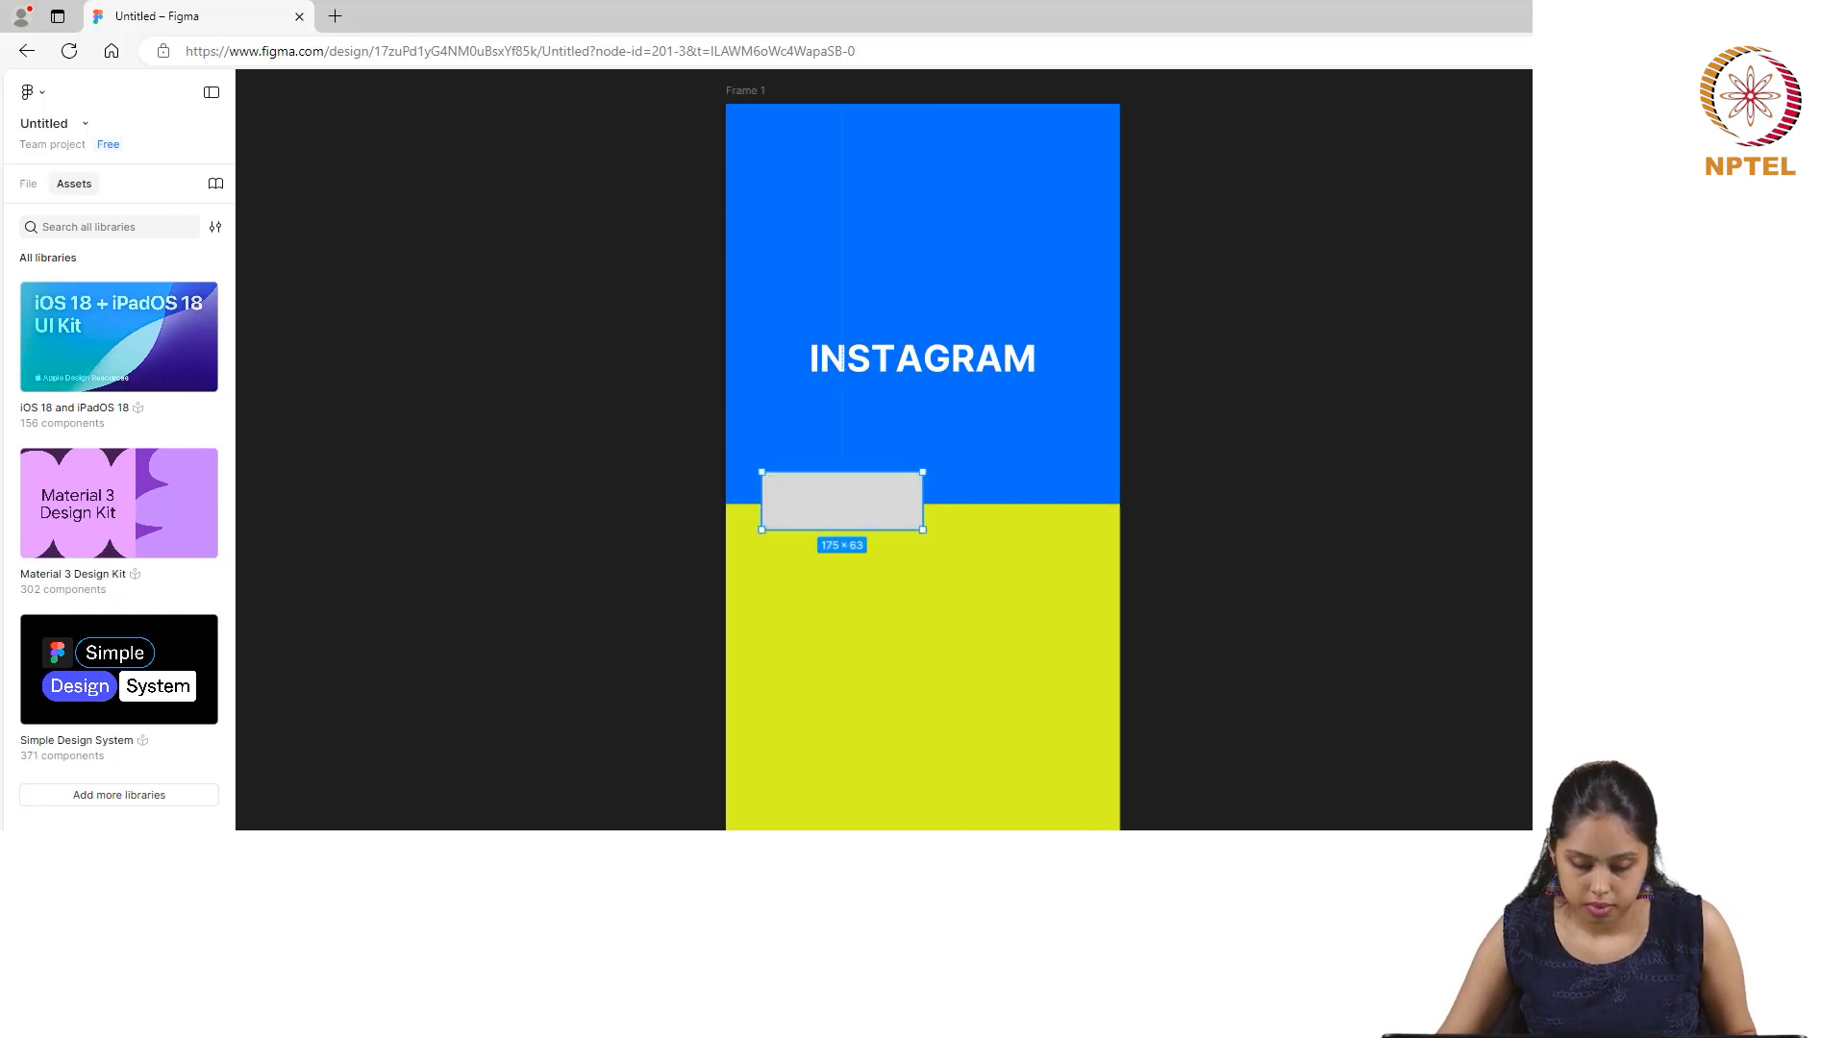
{"action": "left_click", "coordinate": [652, 511]}
{"action": "left_click_drag", "start_coordinate": [672, 515], "coordinate": [1048, 506]}
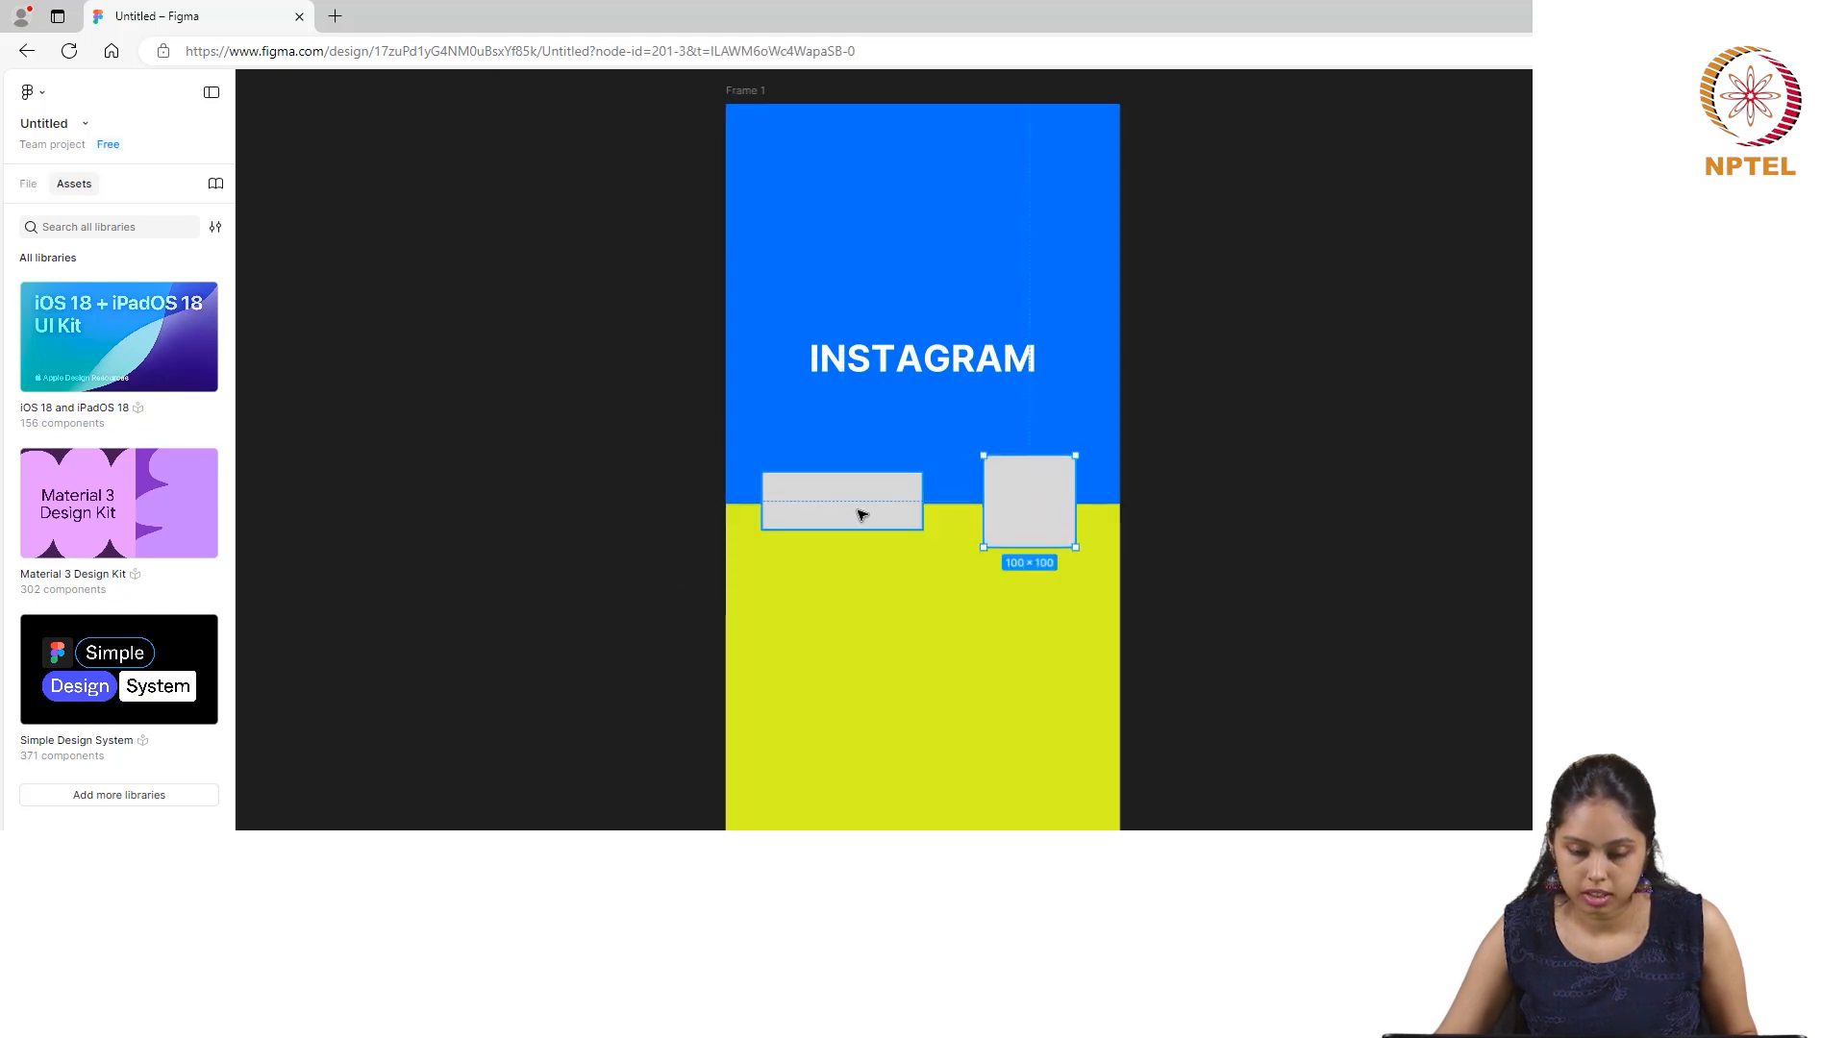
- Narrow the first grey rectangle from its right side and resize the second to about 115 × 63, matching the first one's height
{"action": "left_click", "coordinate": [913, 495]}
{"action": "left_click_drag", "start_coordinate": [924, 501], "coordinate": [882, 505]}
{"action": "left_click", "coordinate": [1000, 485]}
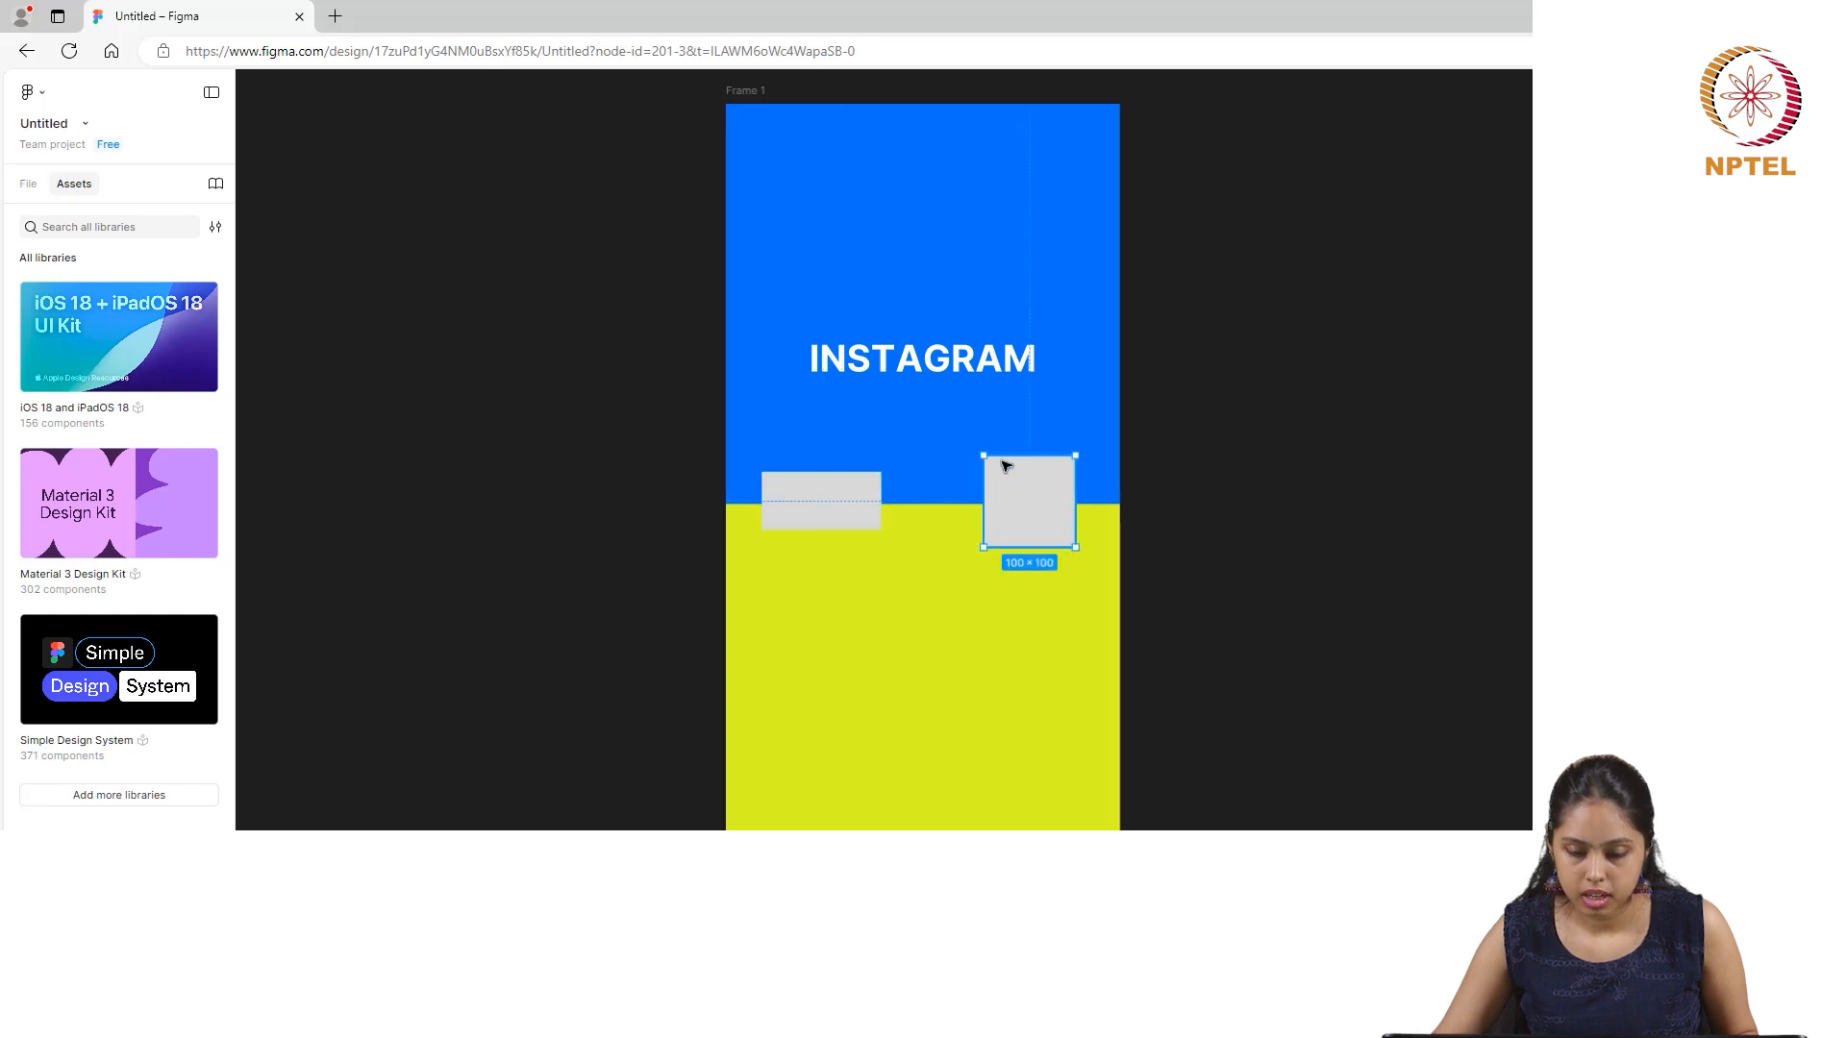
{"action": "left_click_drag", "start_coordinate": [987, 464], "coordinate": [989, 473]}
{"action": "left_click_drag", "start_coordinate": [993, 546], "coordinate": [969, 483]}
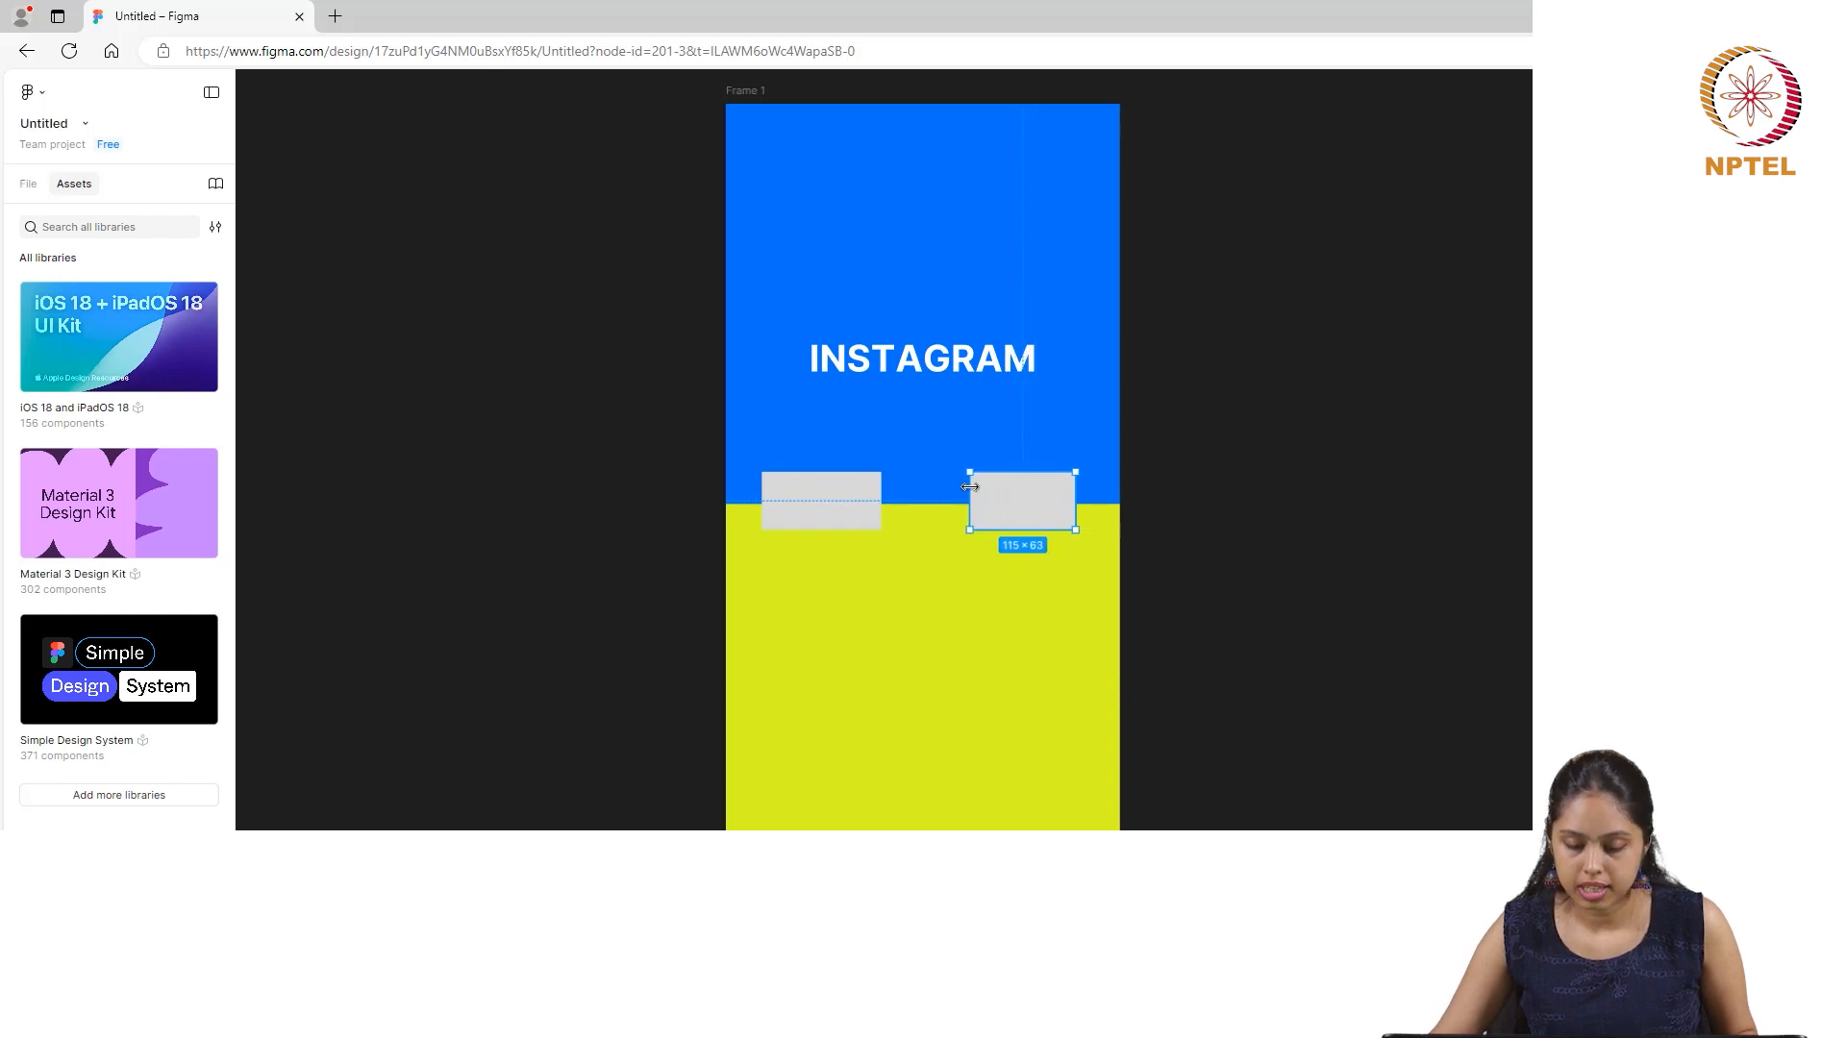